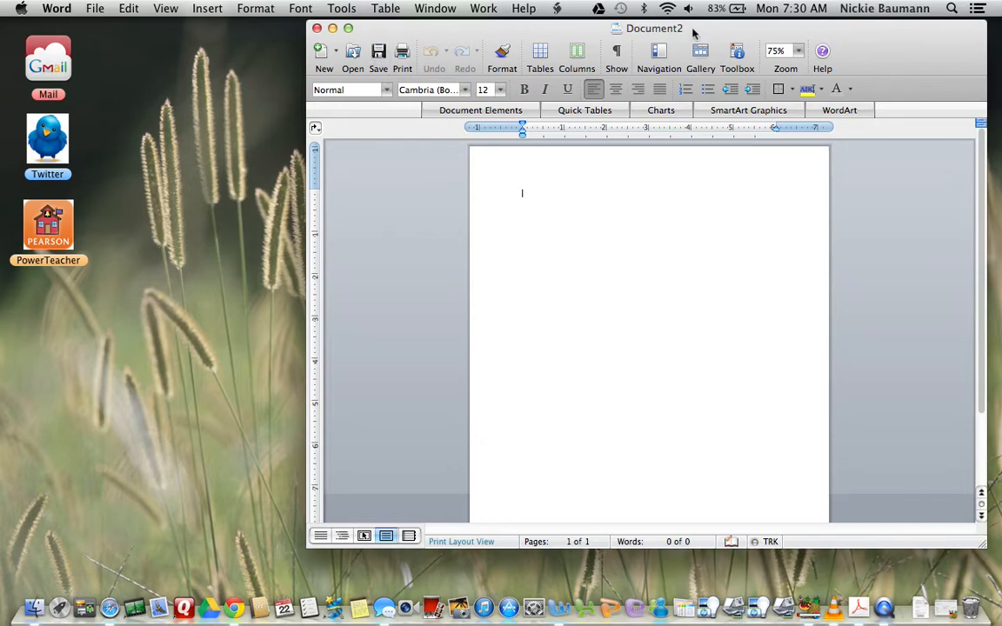
- Show the Formatting Palette, place it beside the page, and check which toolbars are enabled
click(743, 54)
drag(653, 43, 900, 156)
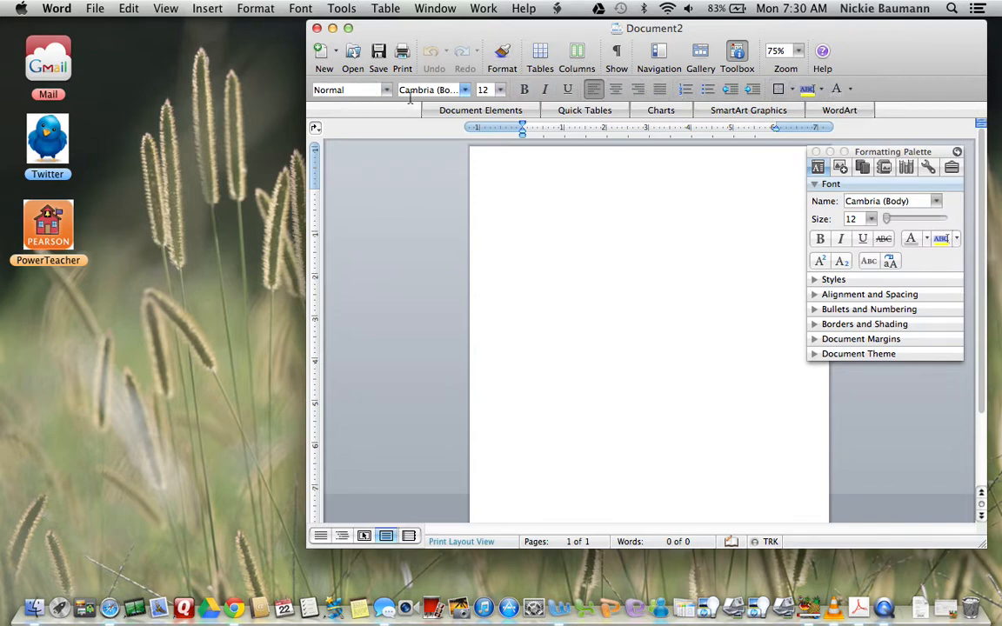
click(159, 9)
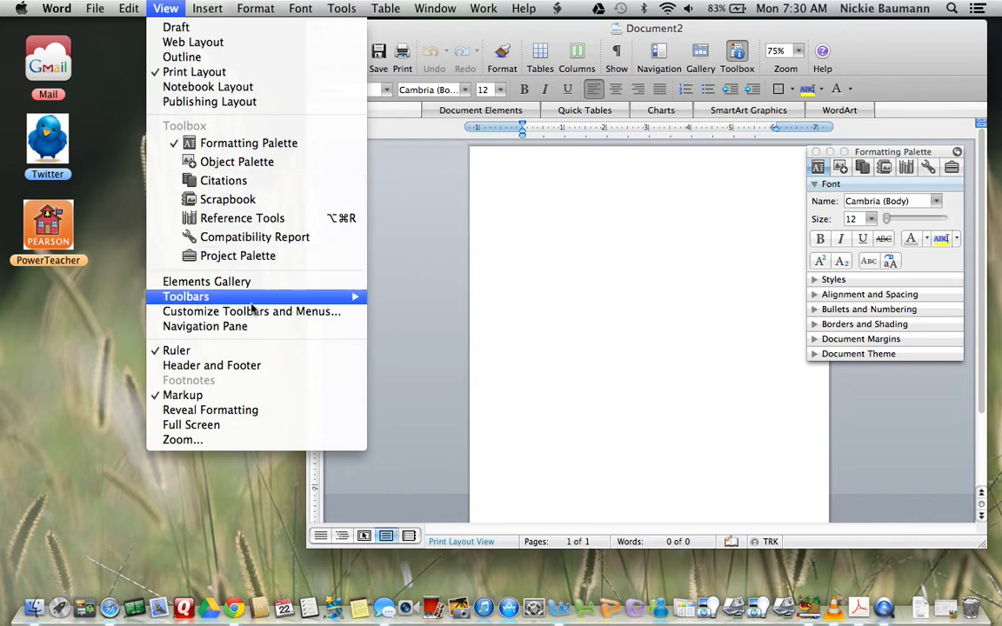
mouse_move(355, 301)
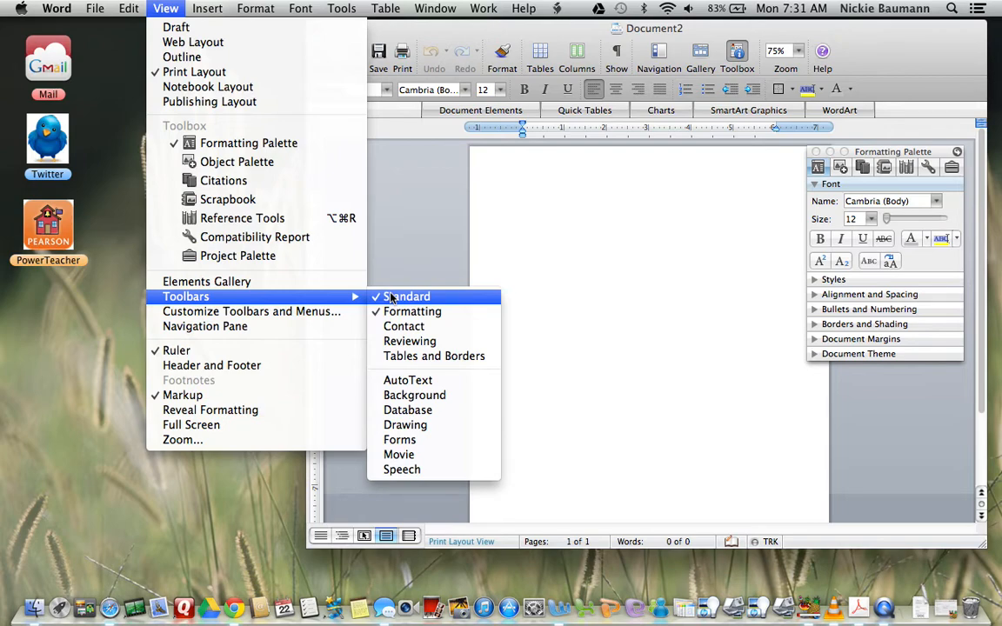
click(441, 233)
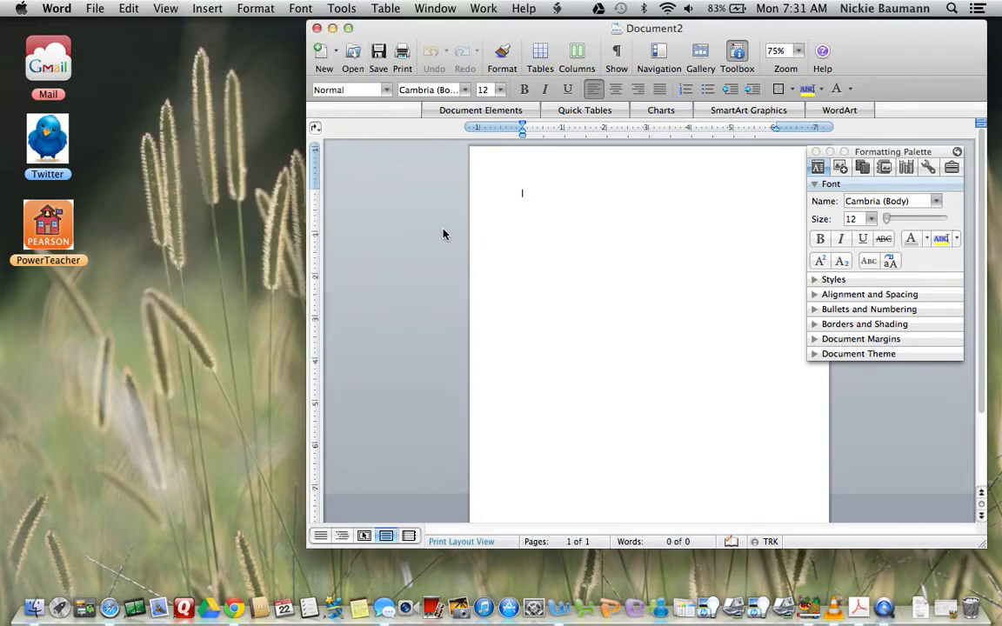
click(99, 10)
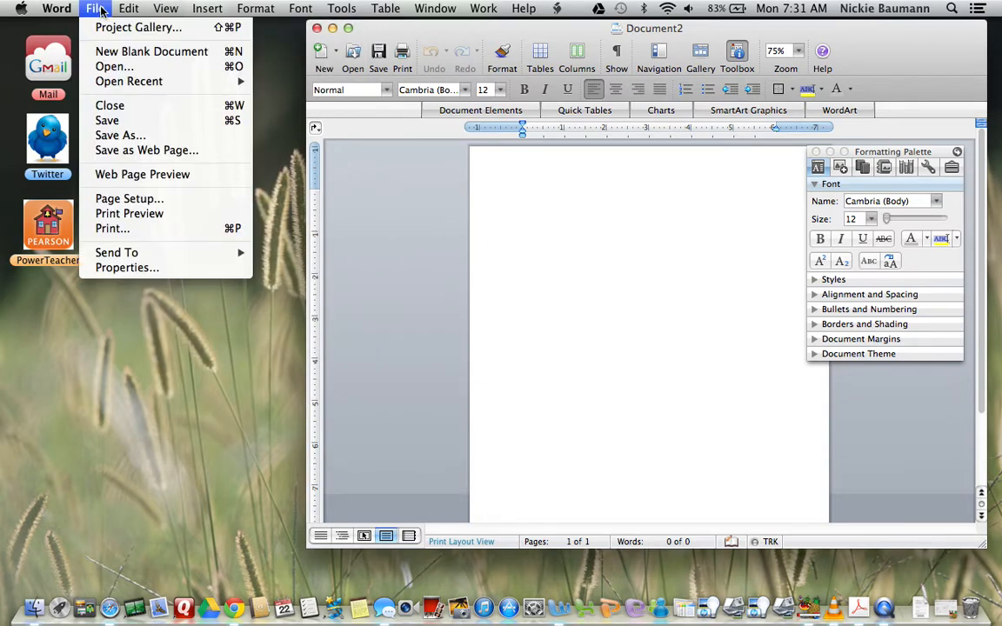
click(120, 28)
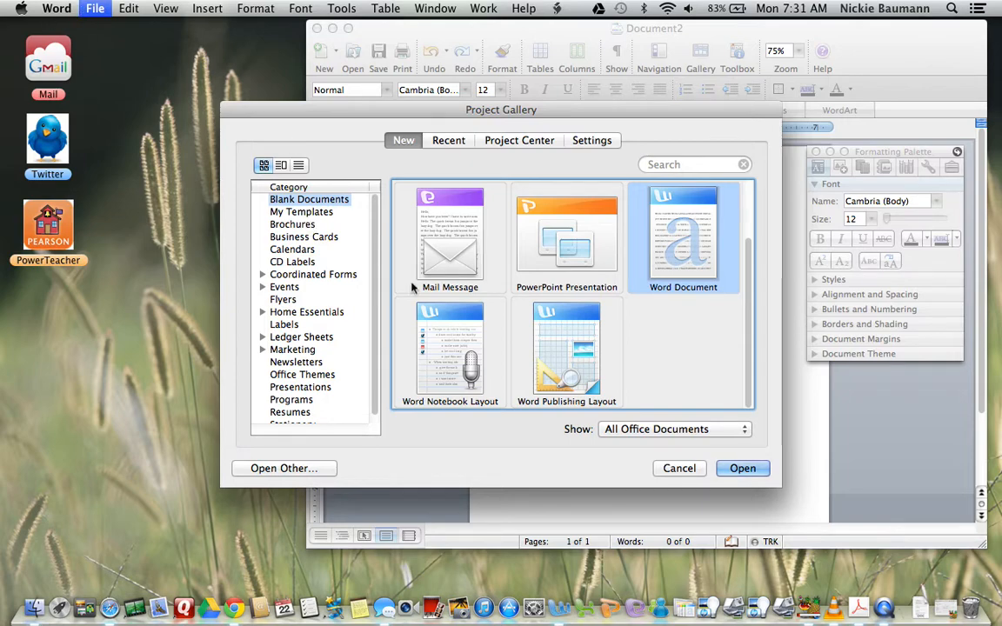
click(672, 467)
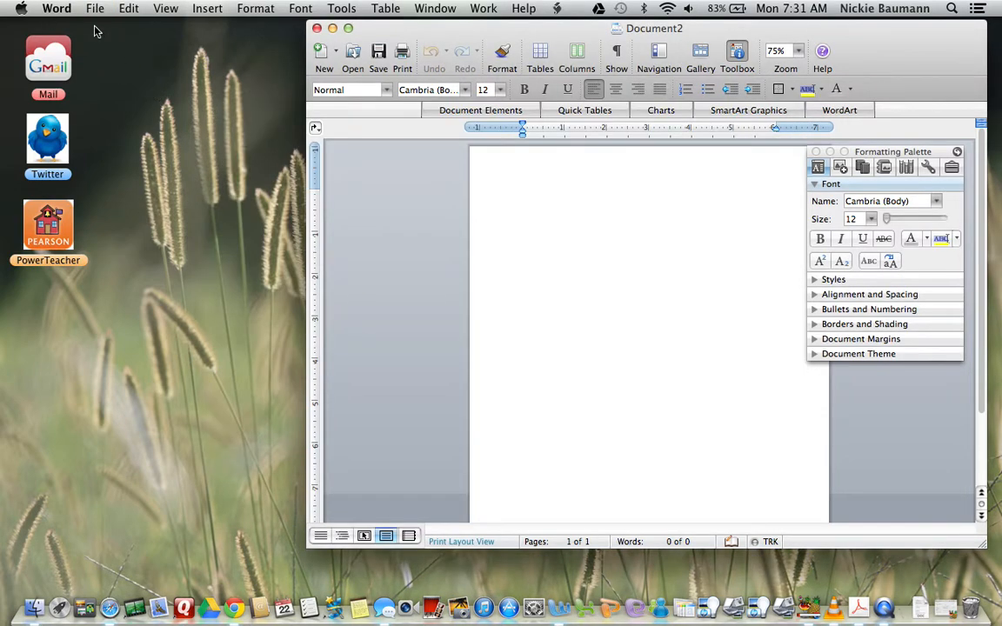
- Create a new document from the Capital Brochure template in the Project Gallery and reposition its window clear of the Formatting Palette
click(94, 9)
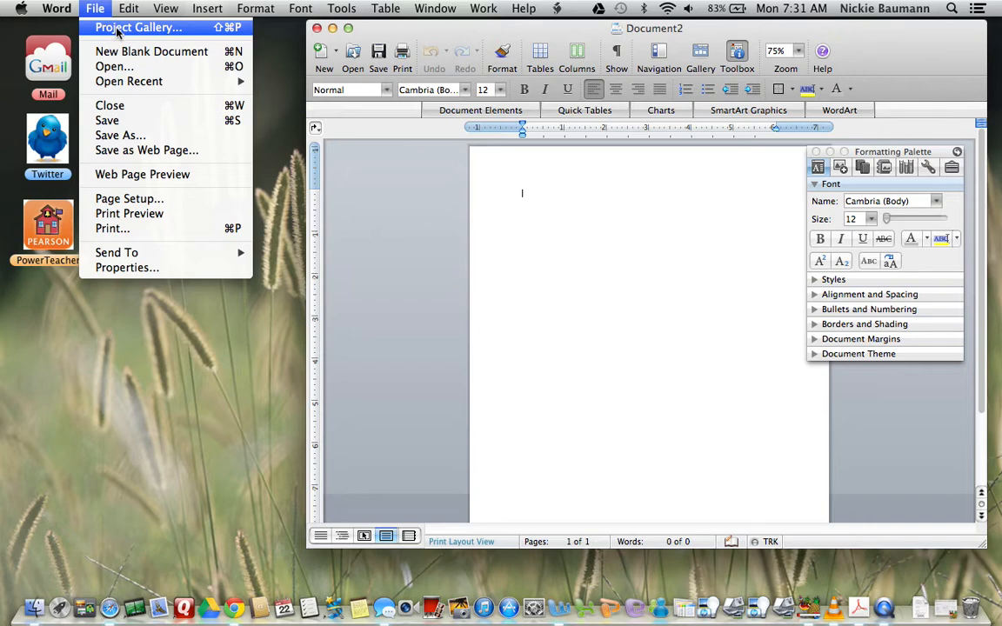
click(106, 28)
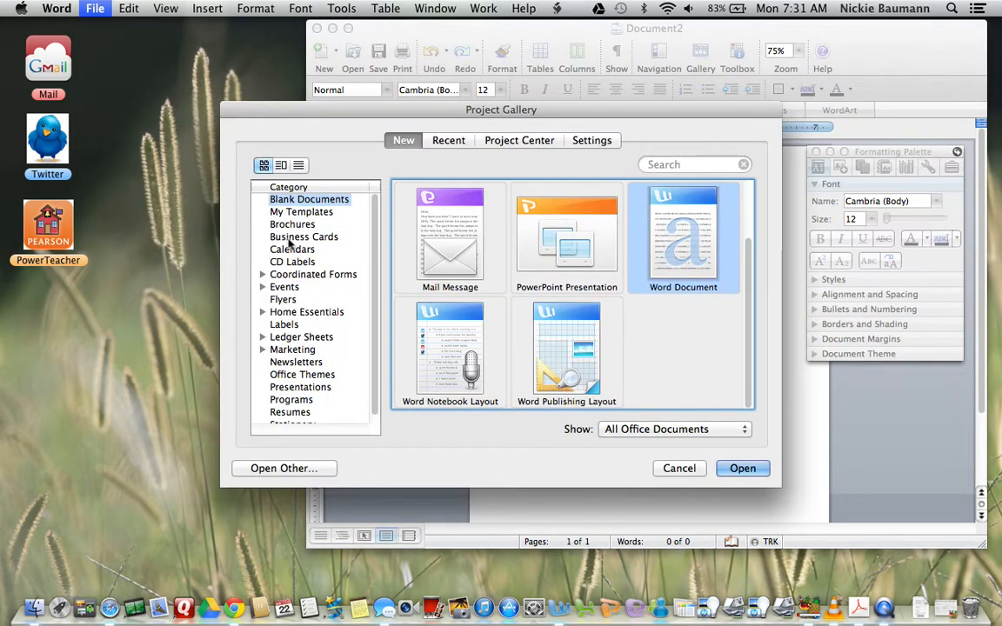
click(287, 228)
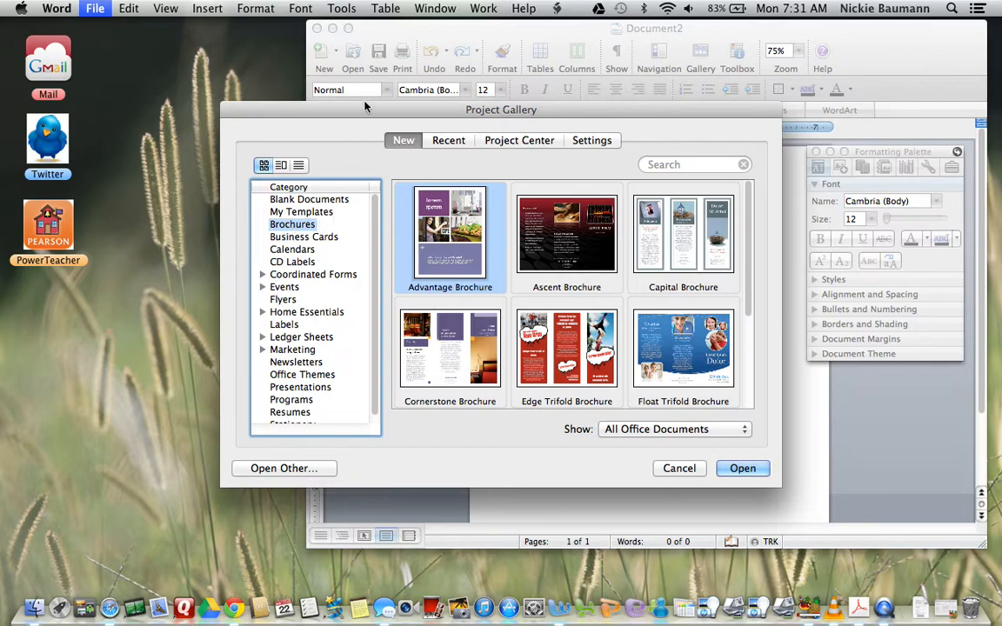
drag(361, 107, 294, 17)
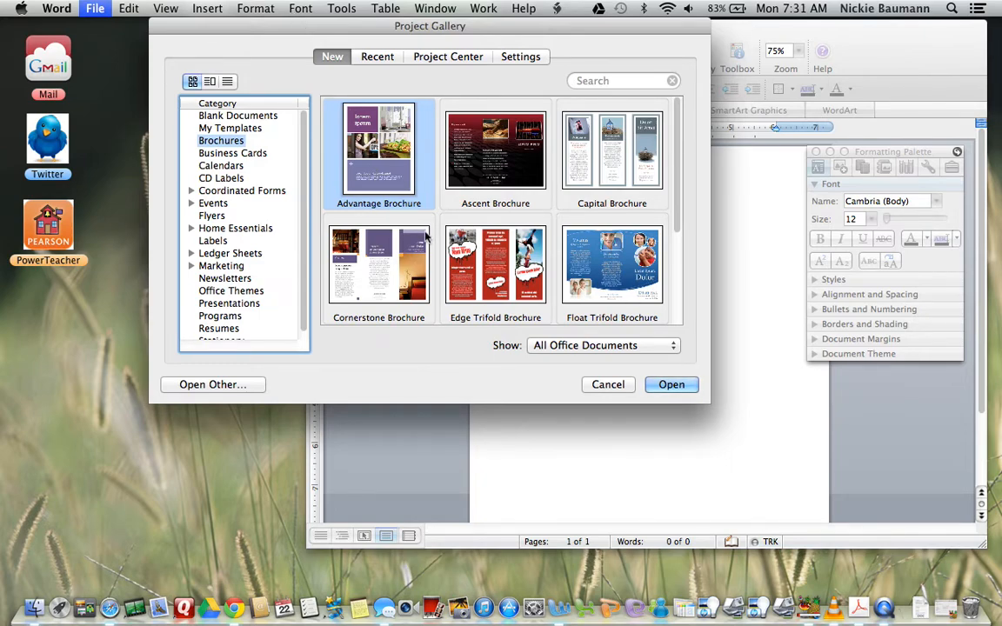
double_click(600, 180)
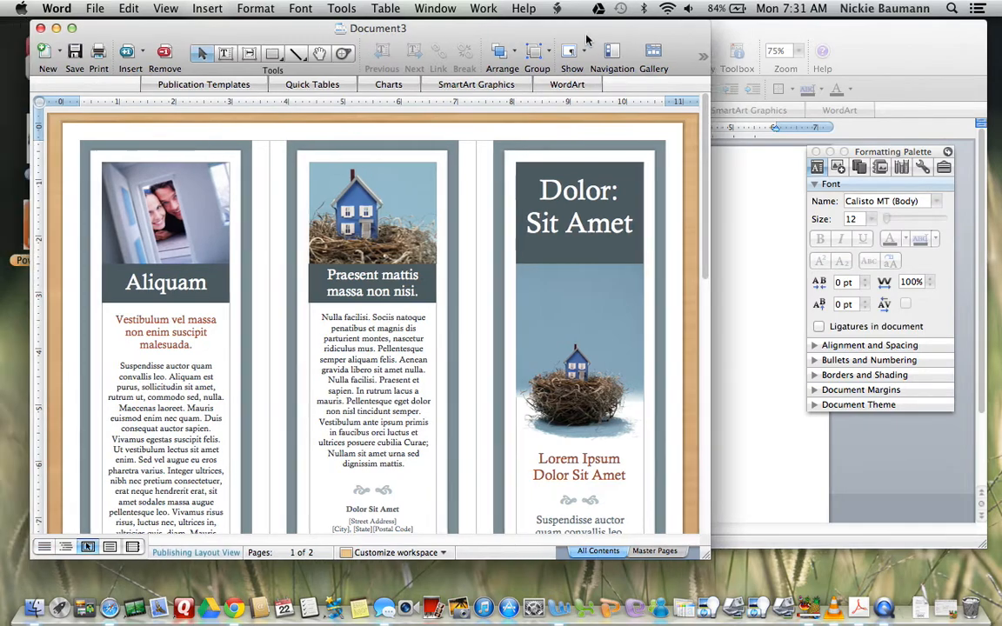
drag(587, 39, 651, 38)
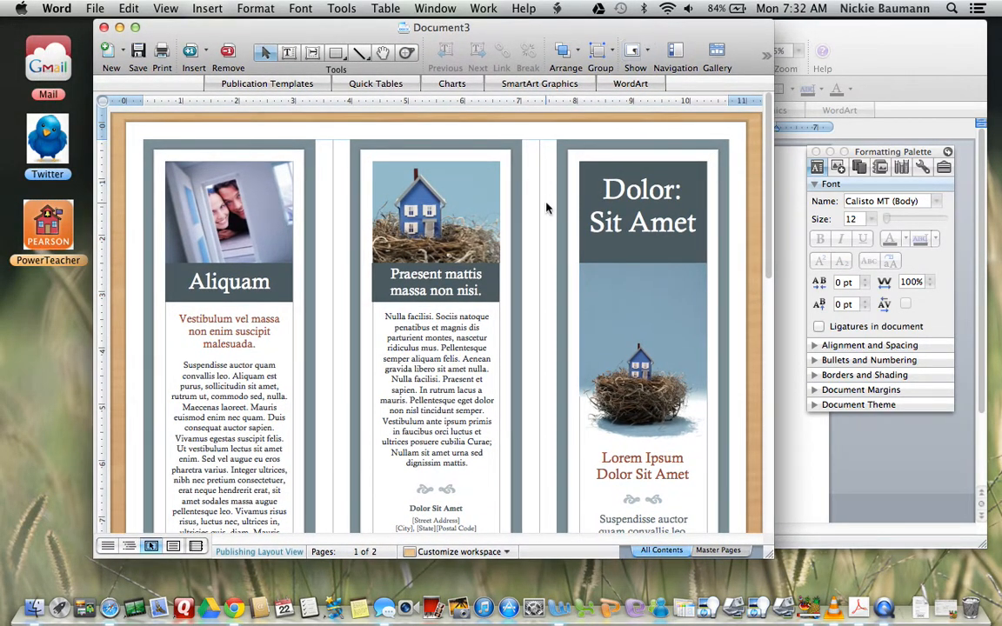
click(433, 333)
click(255, 479)
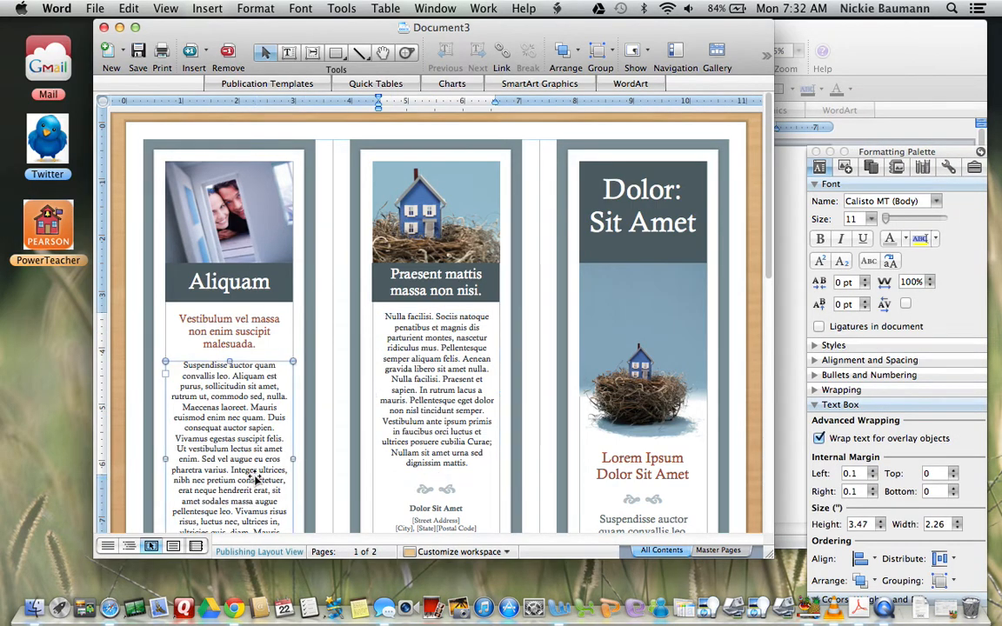
click(435, 511)
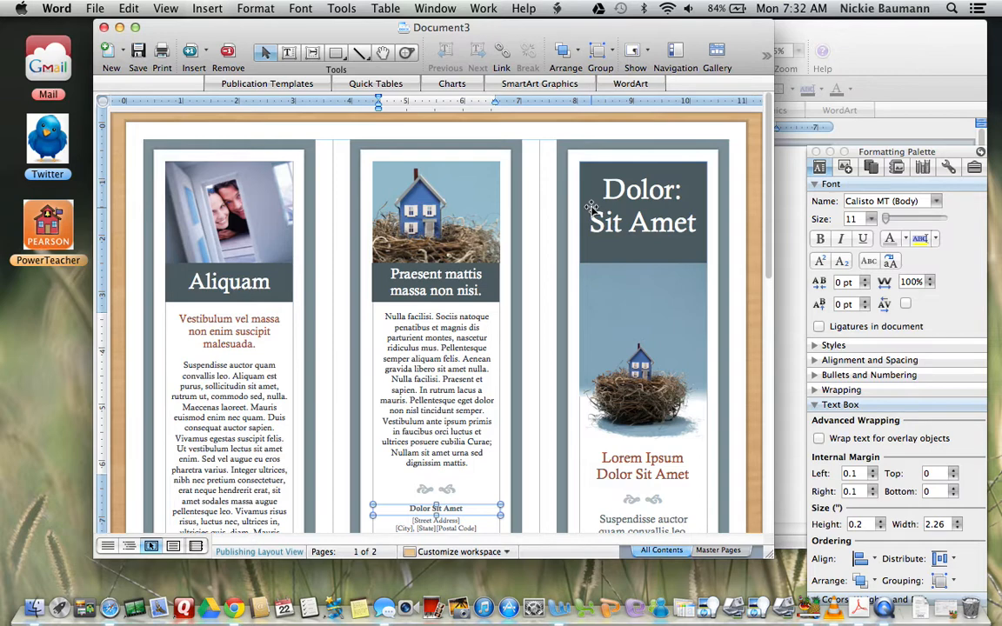
- Replace the "Dolor: Sit Amet" title on the brochure's front panel with "Tech 6"
click(632, 198)
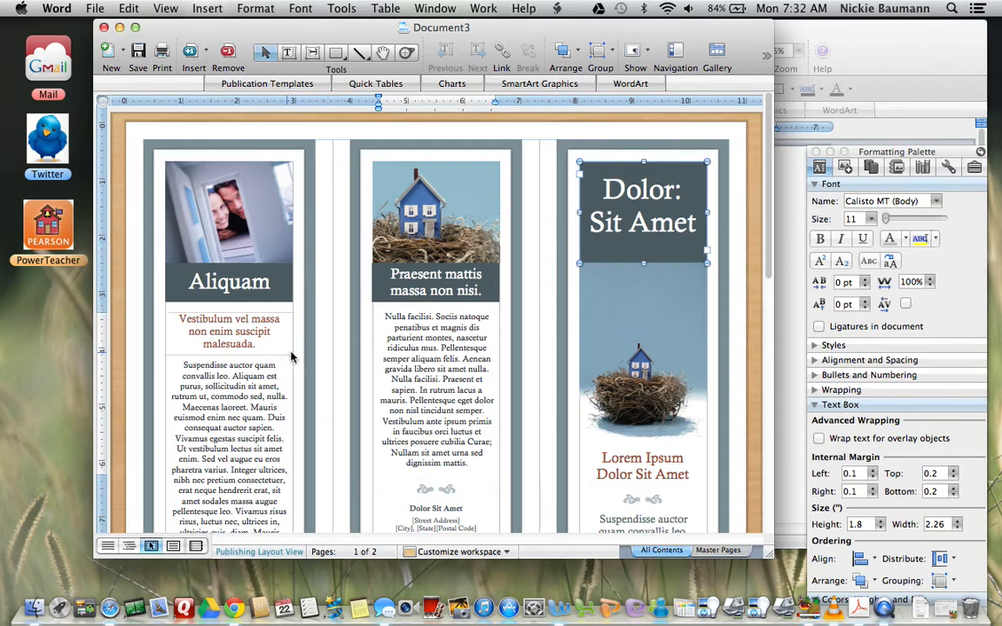
drag(770, 191, 755, 123)
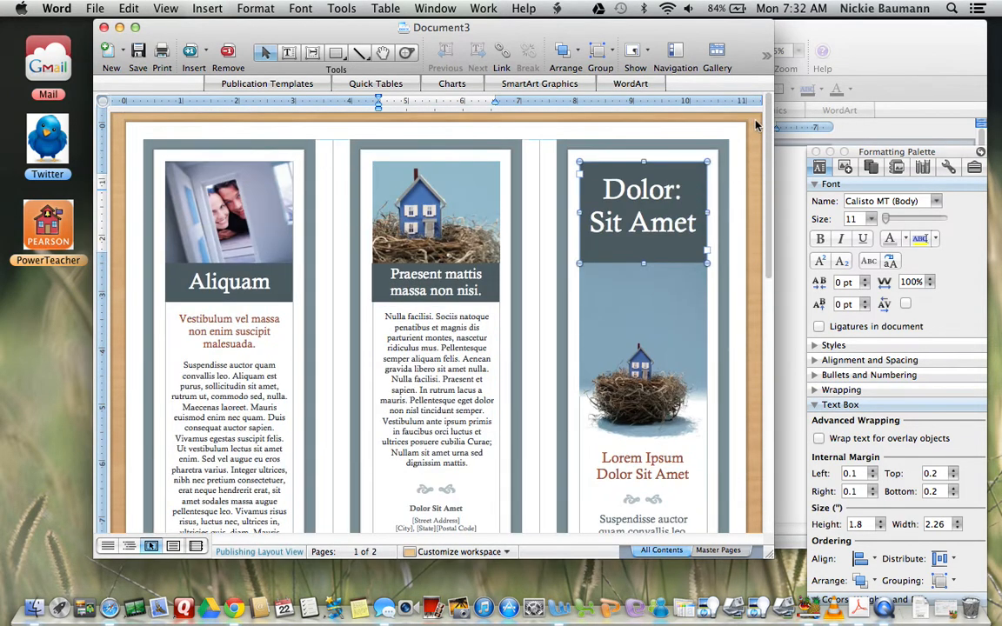
click(672, 191)
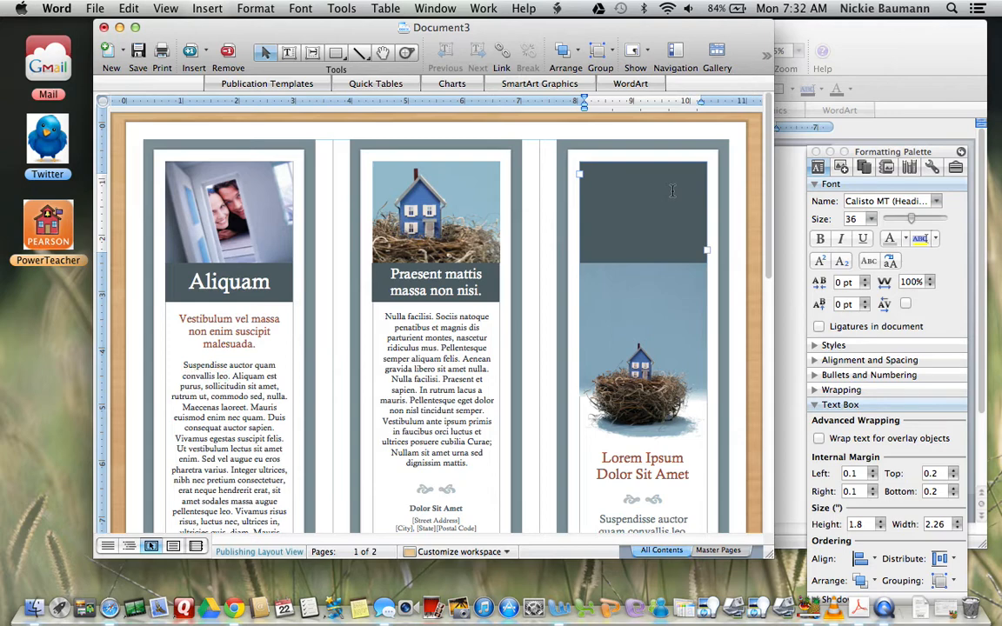
text(Tech 6)
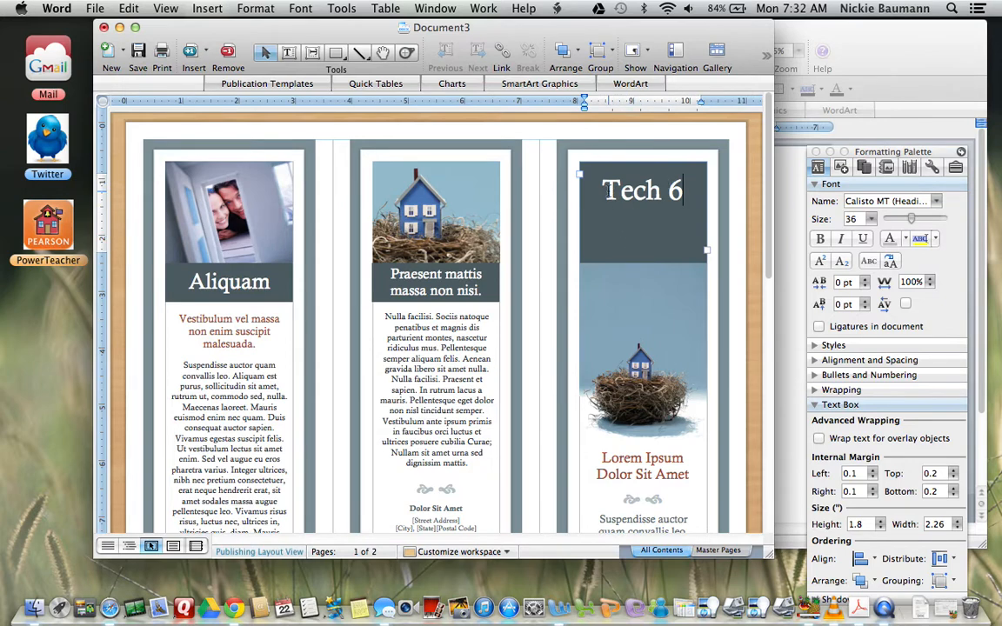
- Format the "Tech 6" title in bold Arial
drag(600, 189, 682, 187)
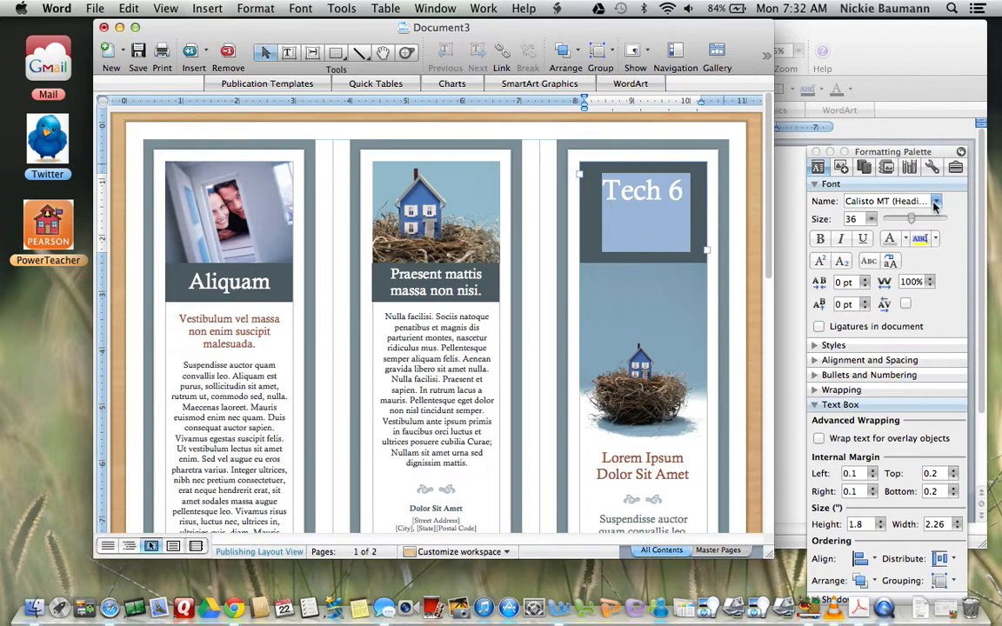
click(936, 202)
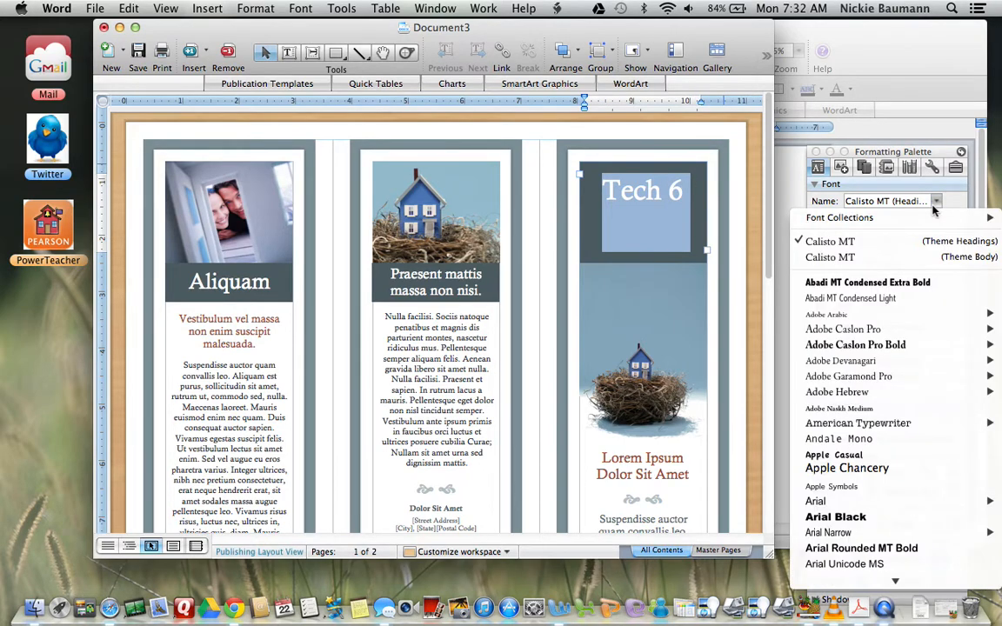
mouse_move(840, 395)
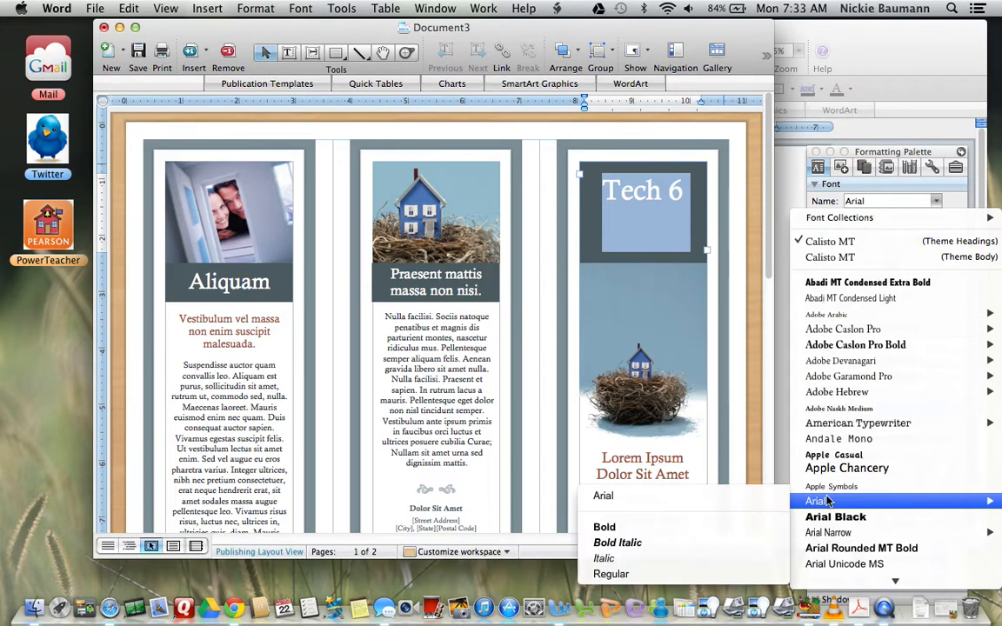
click(826, 501)
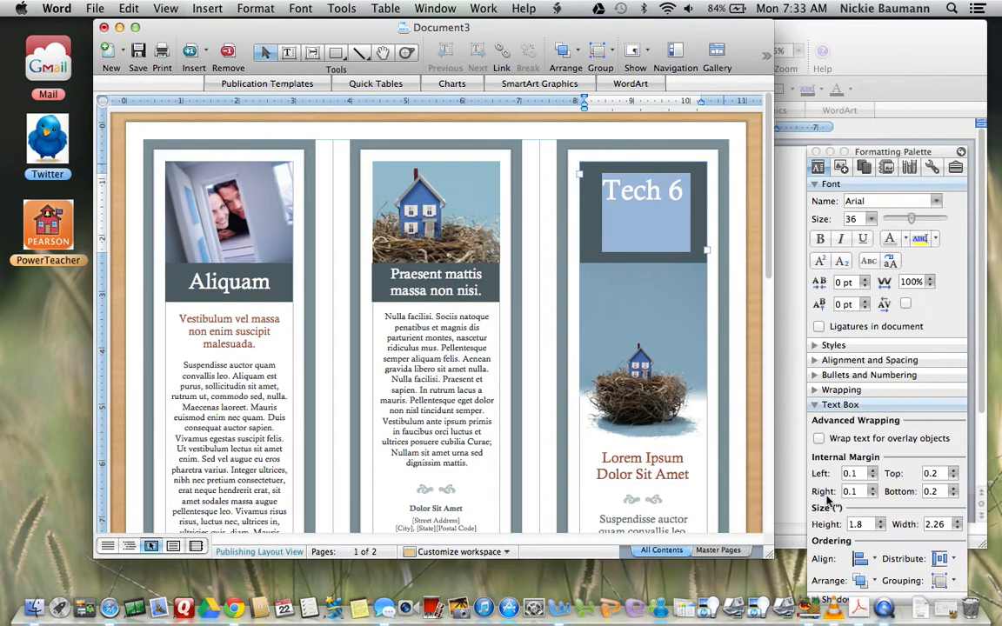
click(819, 241)
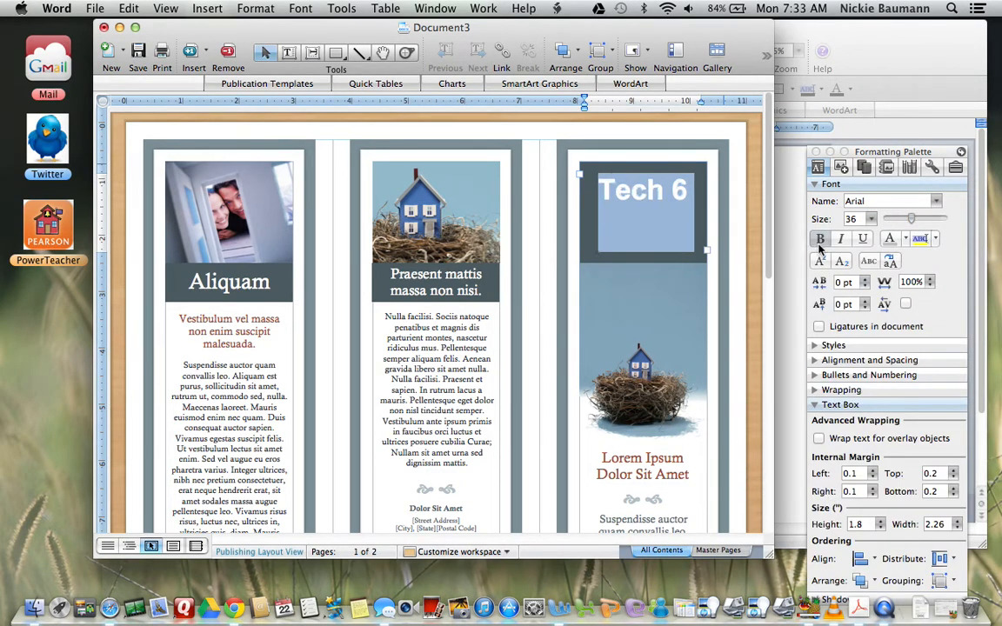
- Set the font colour of the "Tech 6" title to black
click(905, 239)
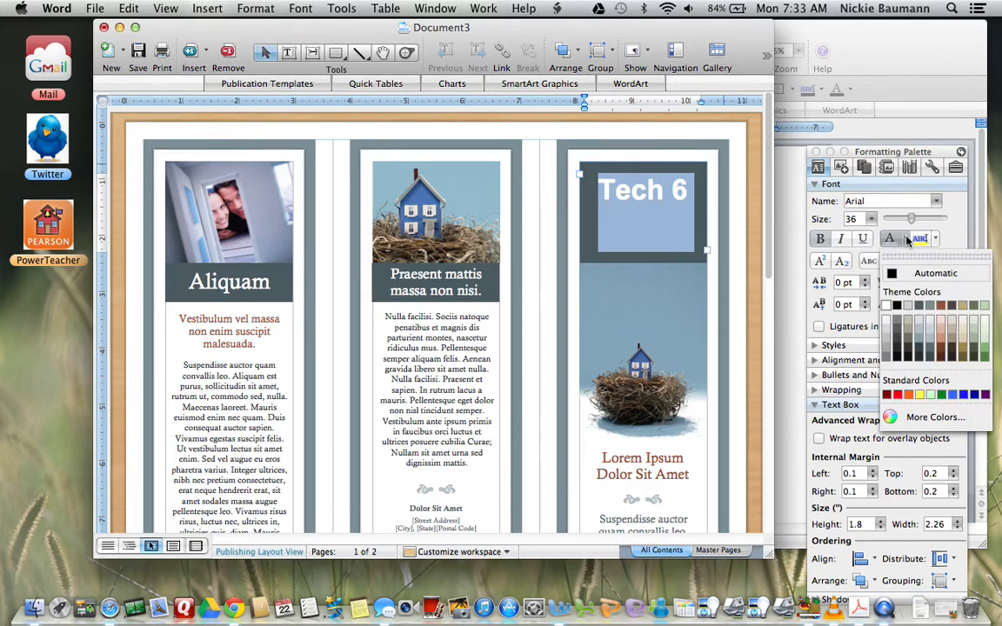
click(983, 356)
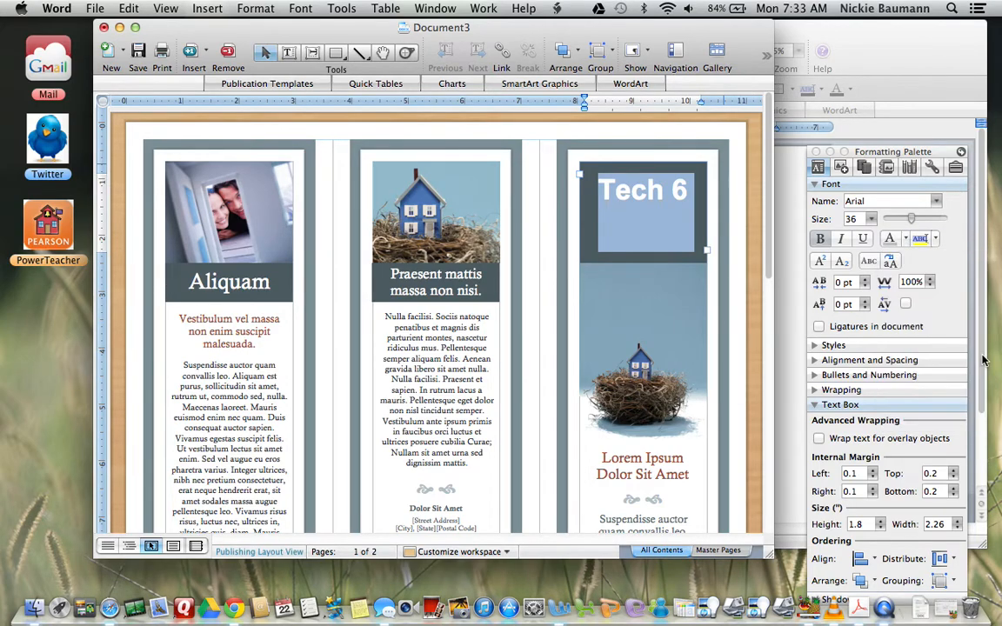
click(906, 239)
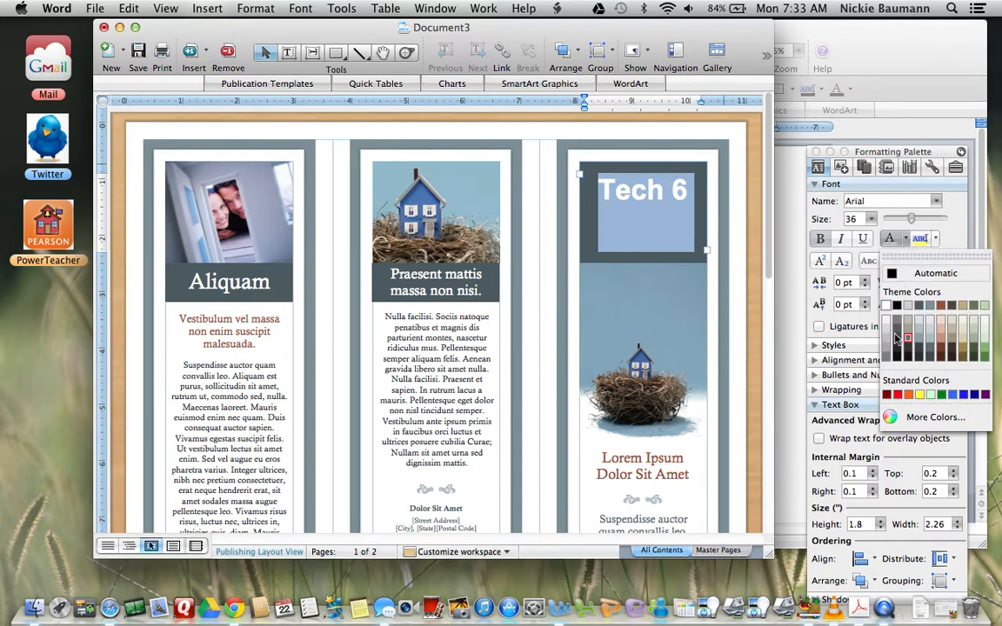
click(898, 275)
click(904, 239)
click(898, 306)
click(683, 209)
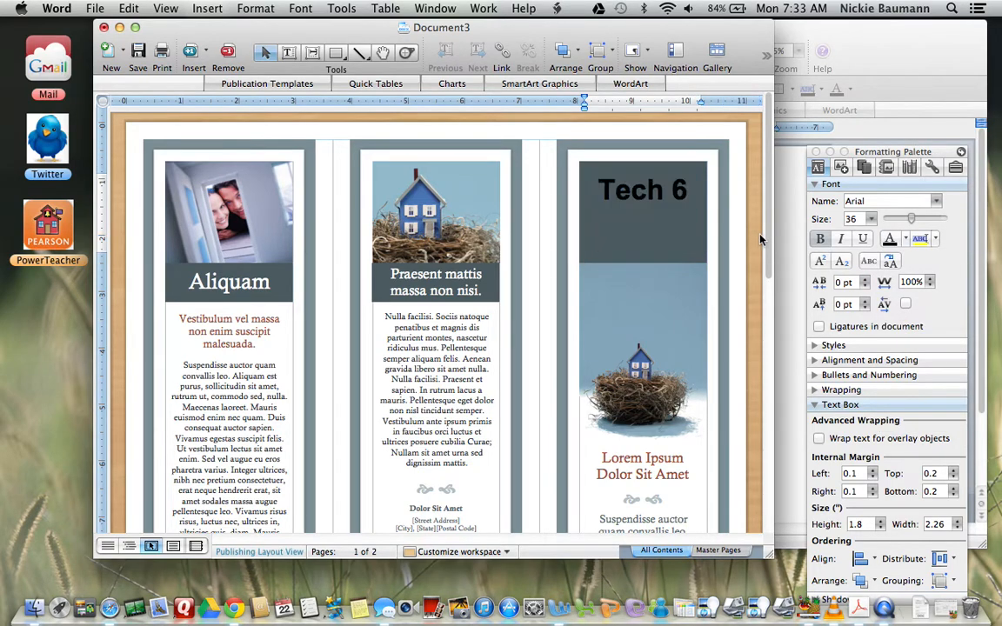
- Replace the "Lorem Ipsum Dolor Sit Amet" heading below the nest picture with "4th Hour" and a second line "Room 8 – Middle School"
drag(768, 251, 769, 302)
click(654, 355)
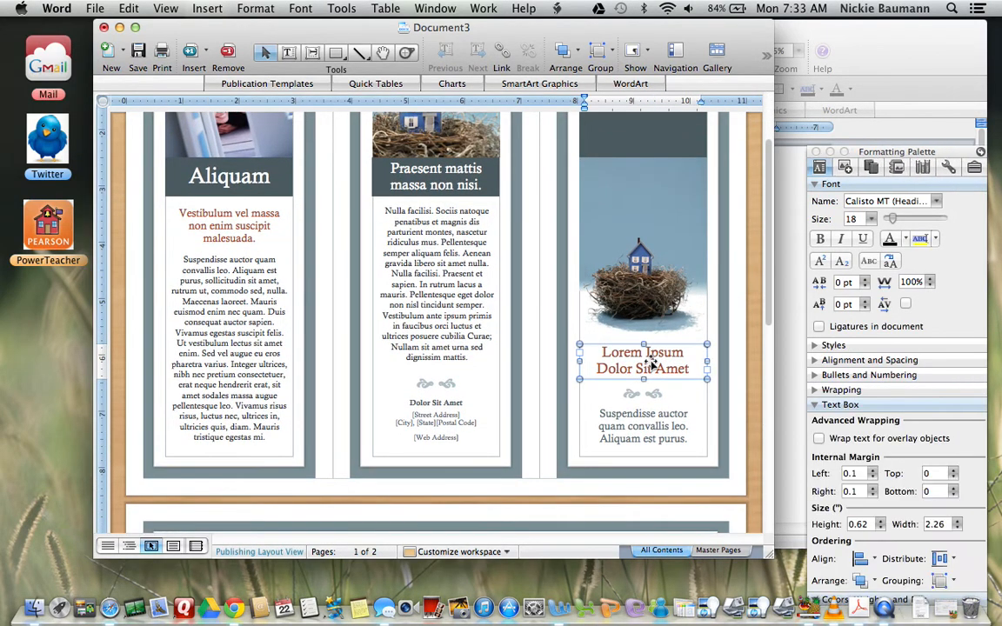
double_click(652, 365)
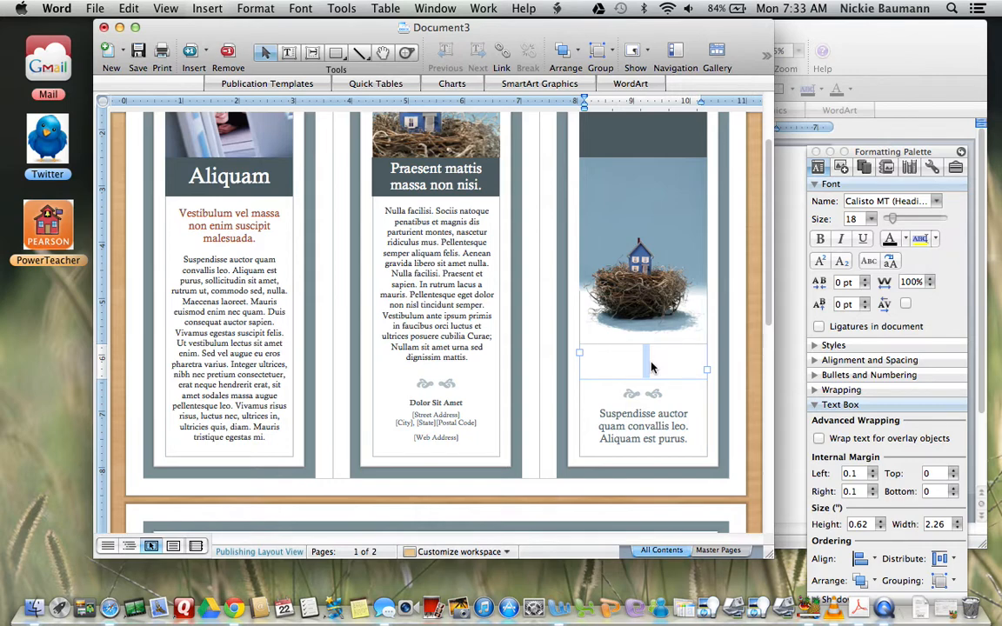
text(4th Hour)
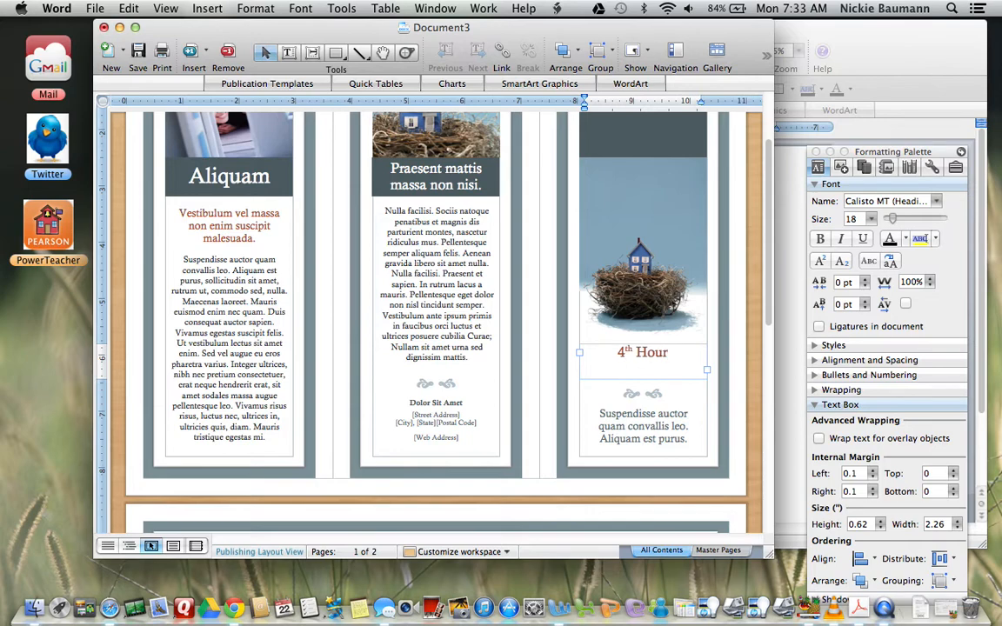
key(Return)
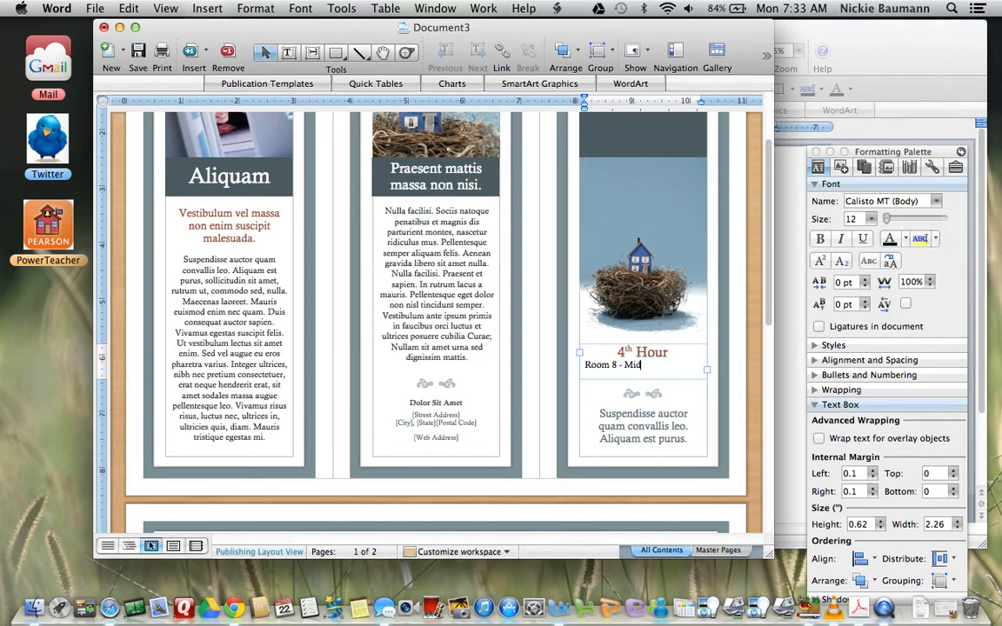
text(School)
- Centre the "Room 8 – Middle School" line horizontally in its text box
drag(586, 366, 694, 368)
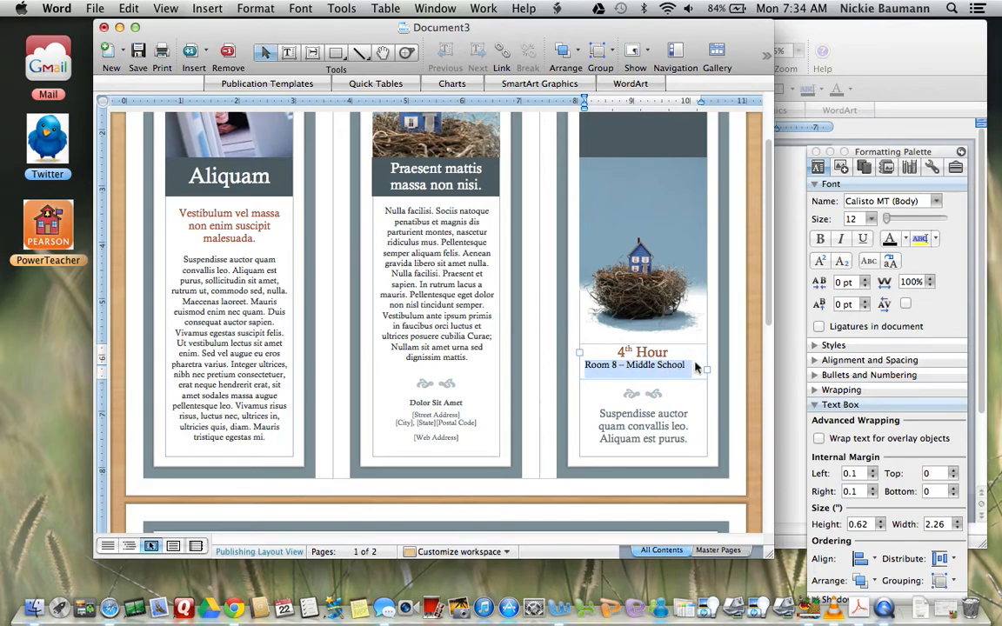
click(872, 360)
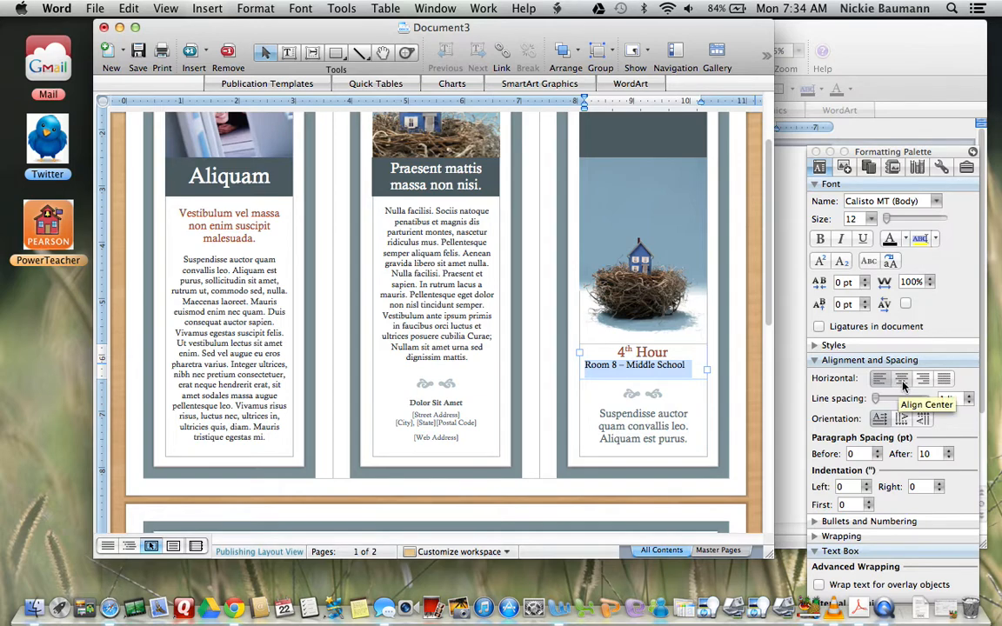
click(901, 379)
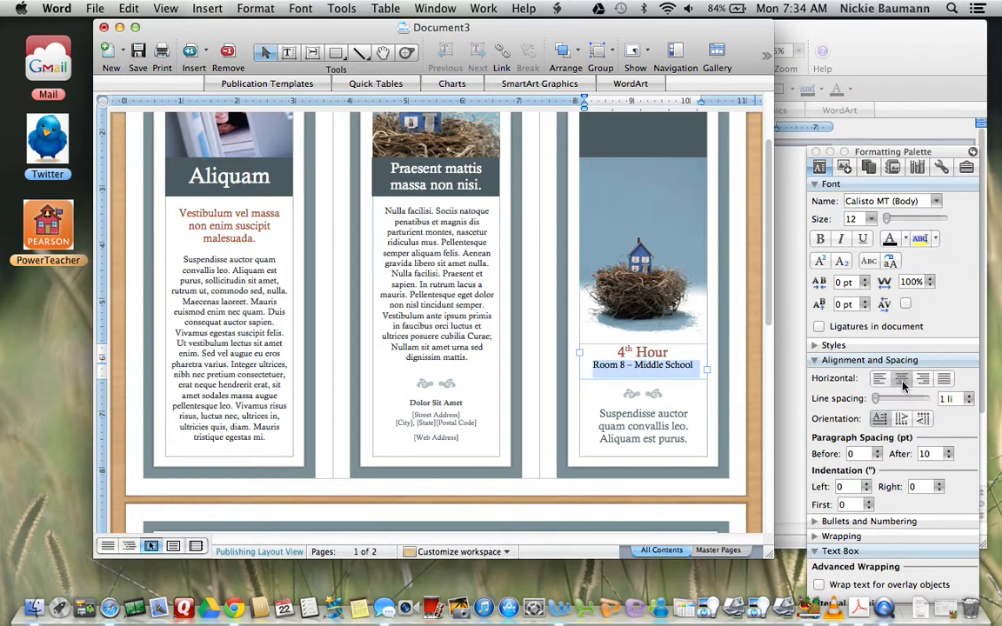
- Set the font of the "4th Hour" and "Room 8 – Middle School" lines below the nest picture to Arial
click(621, 357)
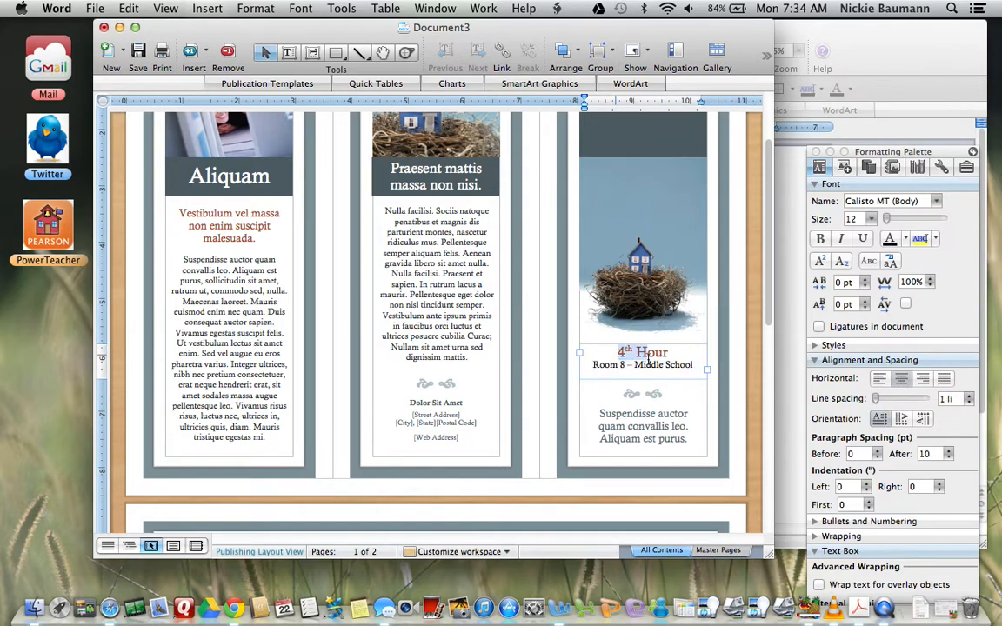
drag(619, 357, 693, 366)
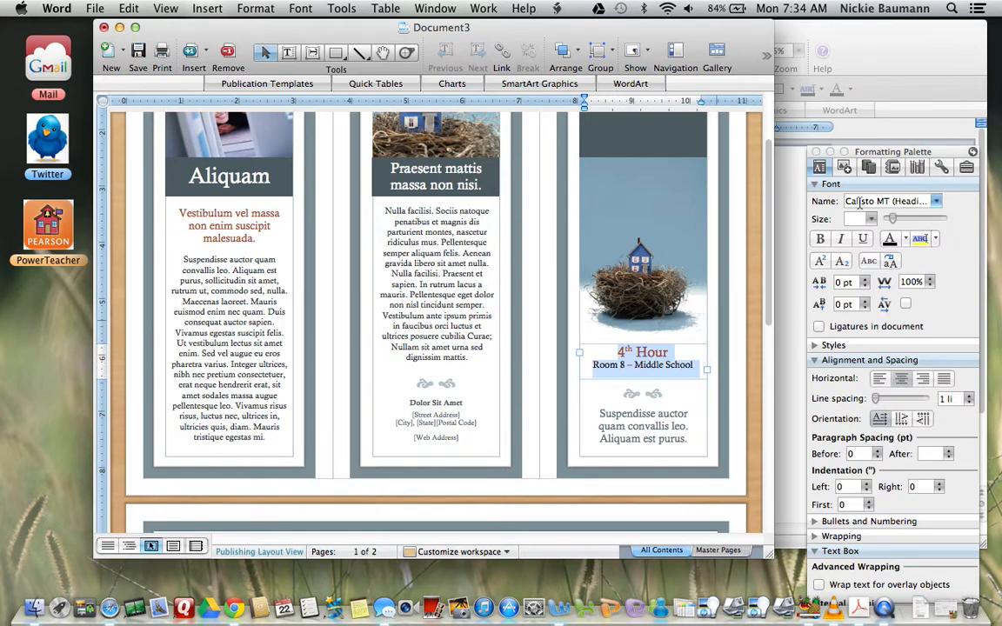
click(936, 202)
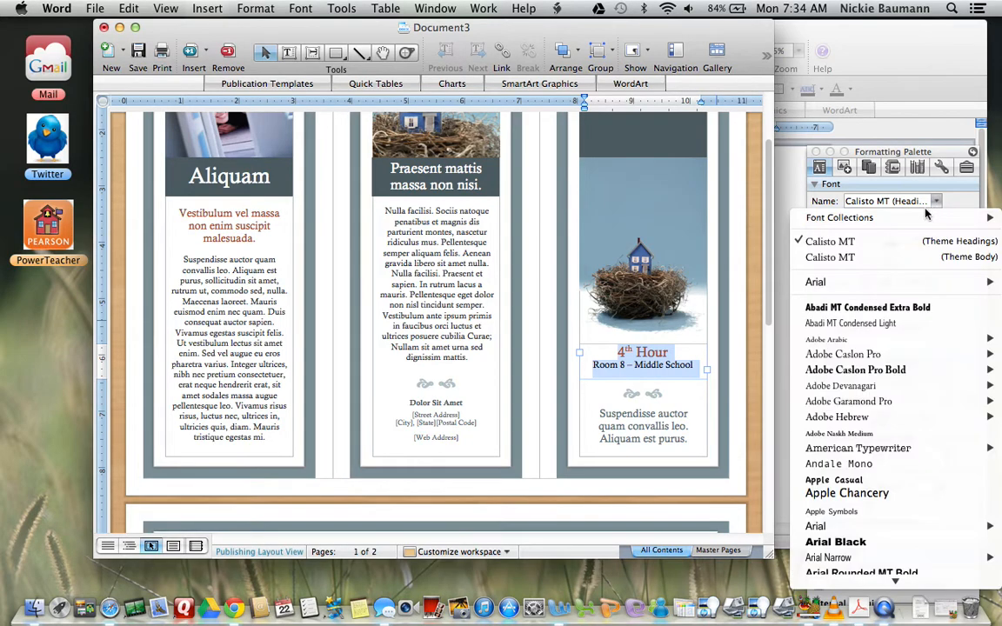
click(832, 289)
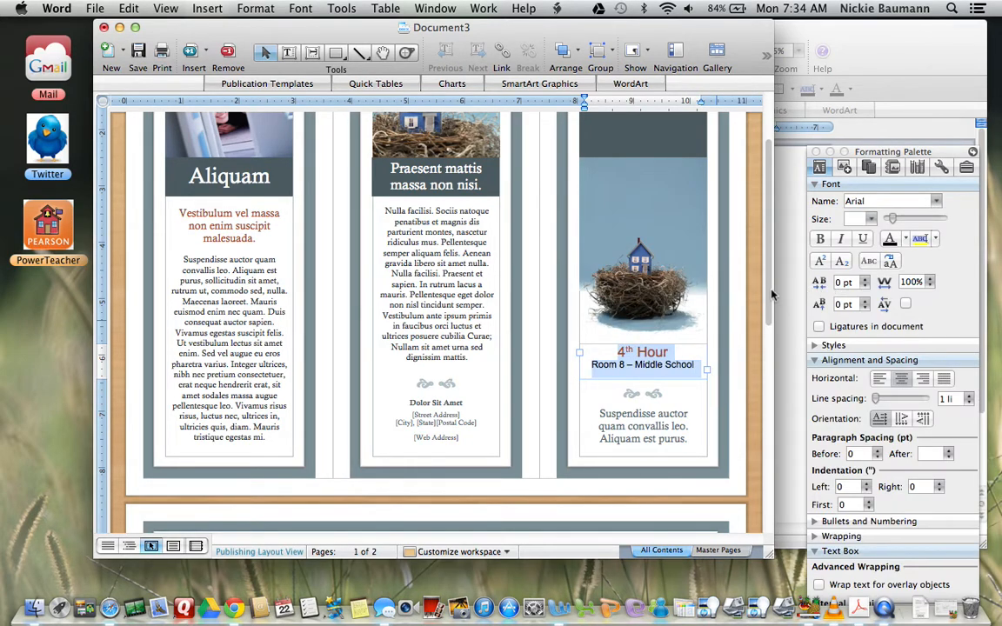
- Replace the "Suspendisse auctor quam convallis leo" placeholder below the front-panel ornament with "Brochure Making Example"
drag(770, 295, 766, 325)
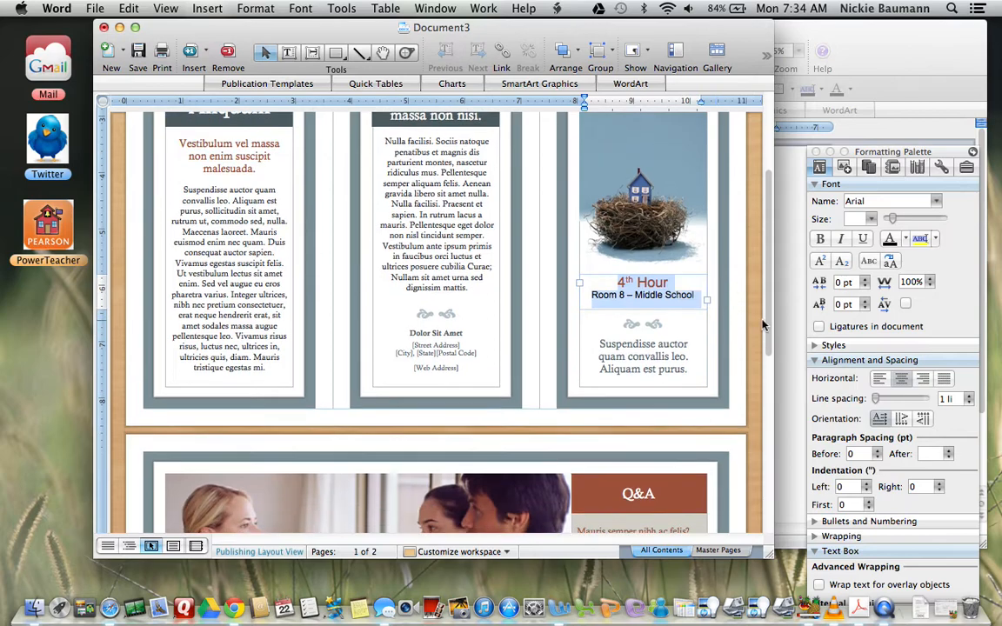
click(606, 346)
key(super+a)
key(BackSpace)
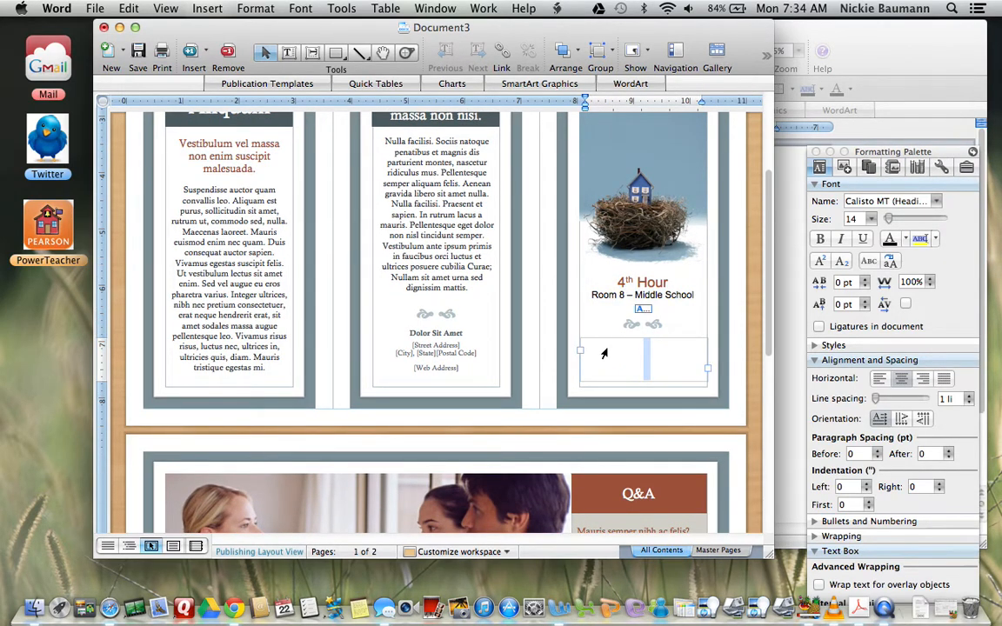
text(Brochure Makin)
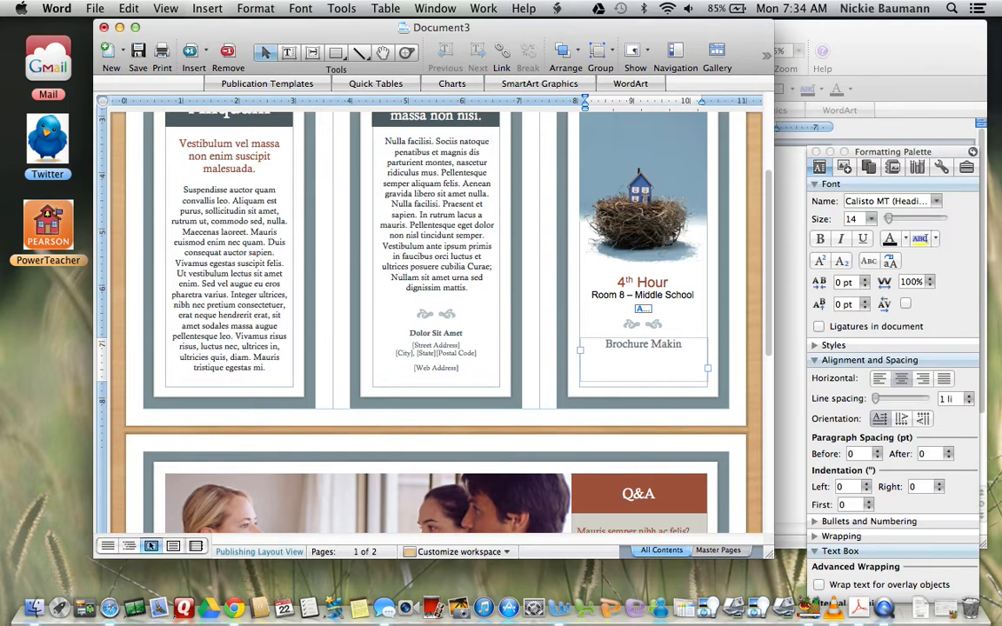
text(g Example)
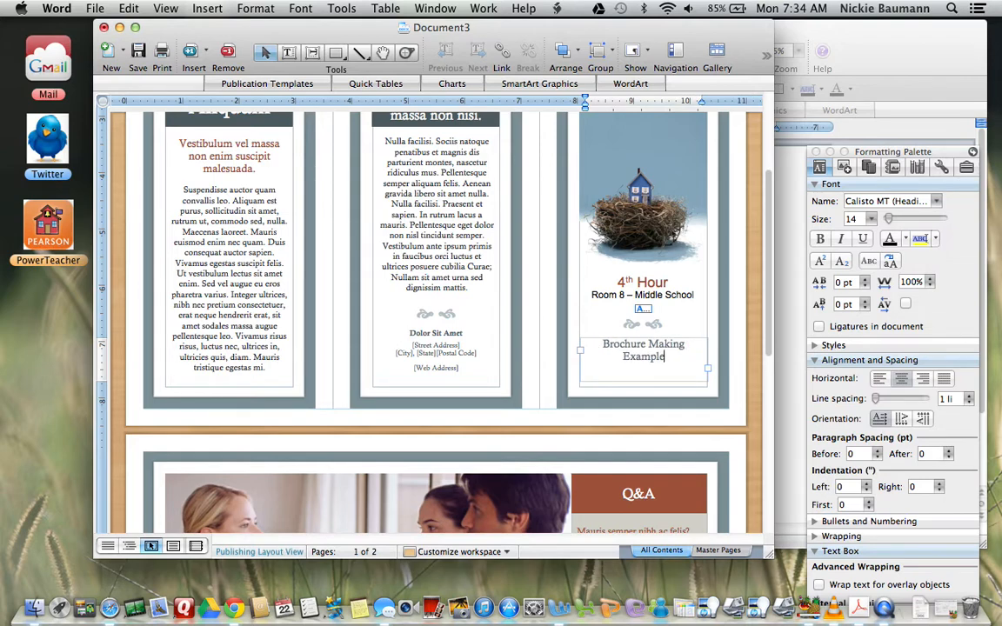
- Format the "Brochure Making Example" text in bold Arial at 18 pt
drag(768, 290, 758, 426)
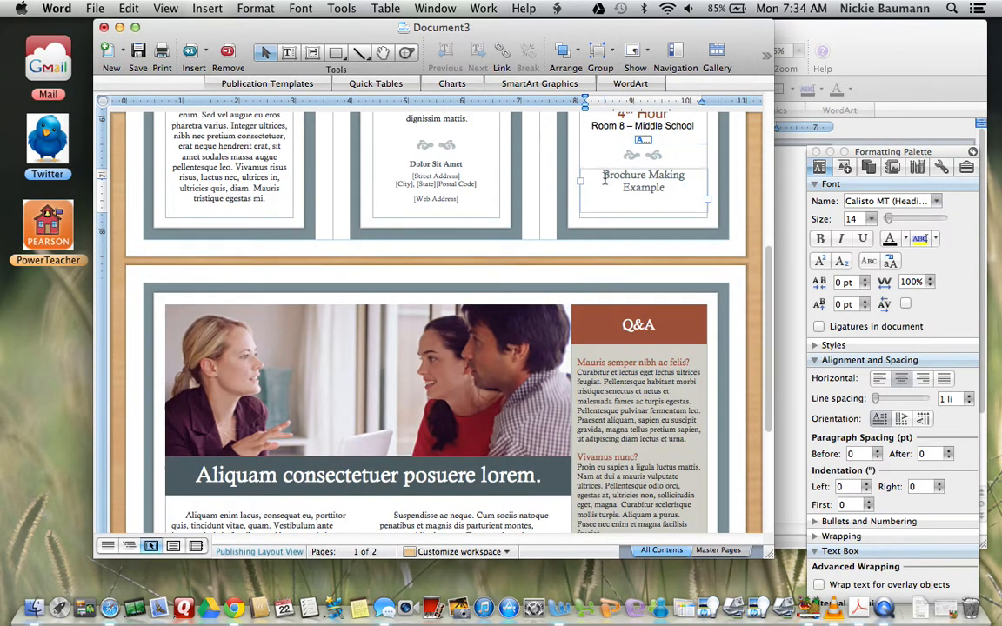
drag(602, 175, 685, 195)
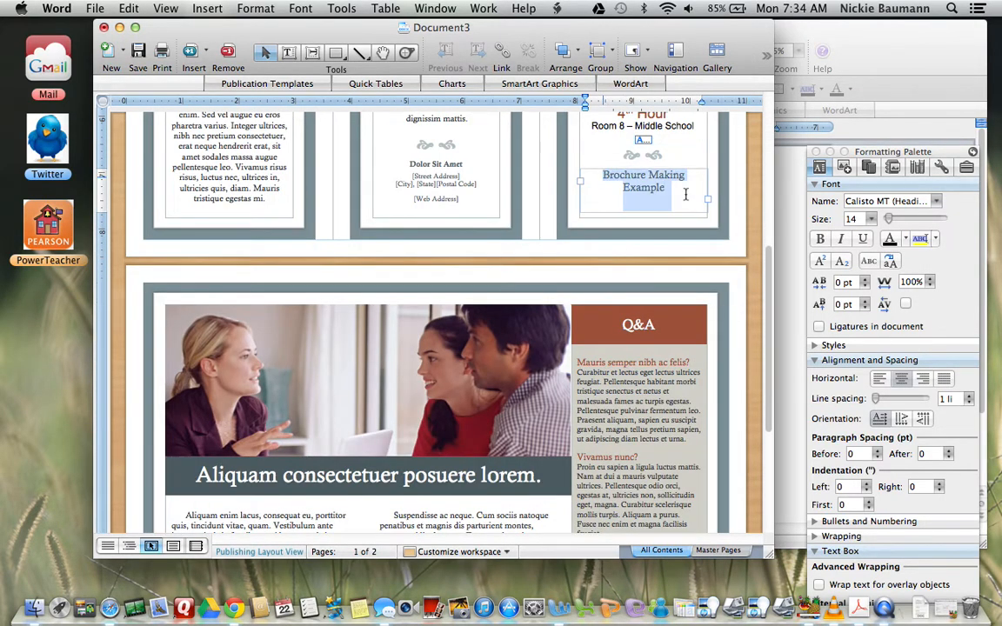
click(936, 201)
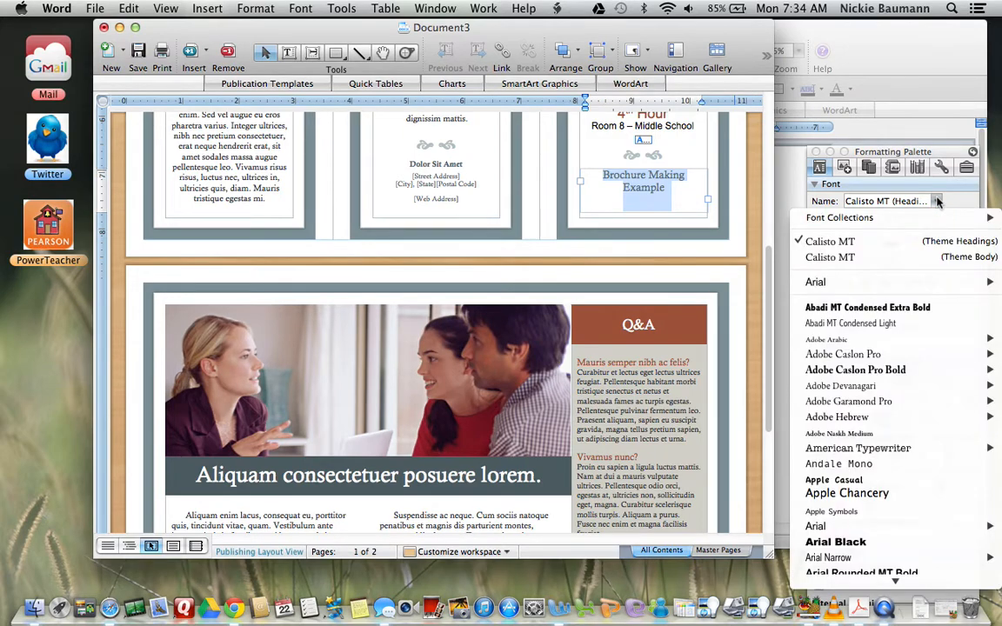
click(835, 283)
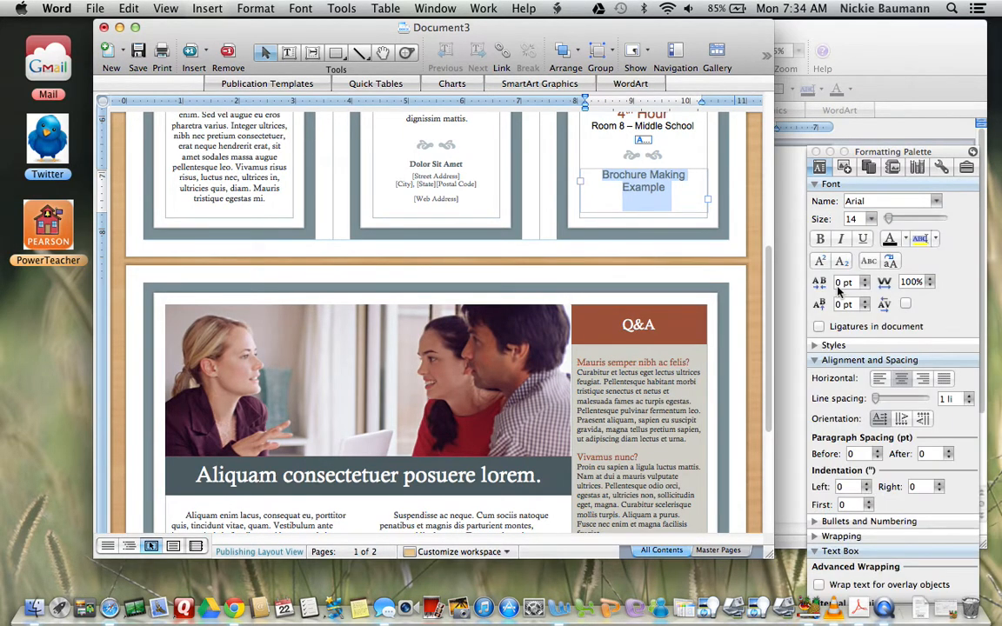
click(820, 239)
drag(887, 219, 891, 221)
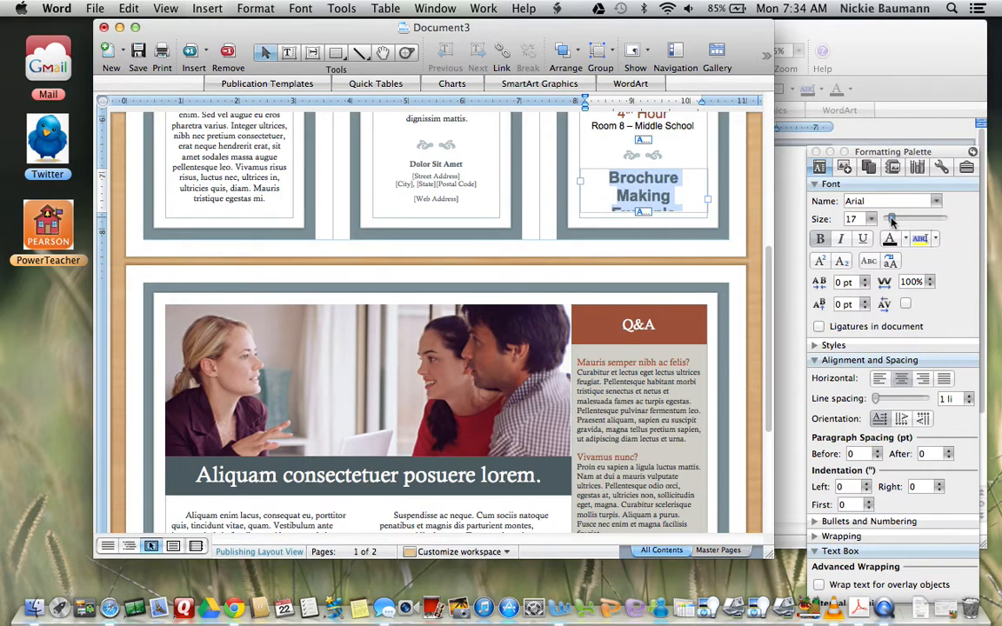
drag(896, 221, 898, 220)
click(868, 219)
click(869, 328)
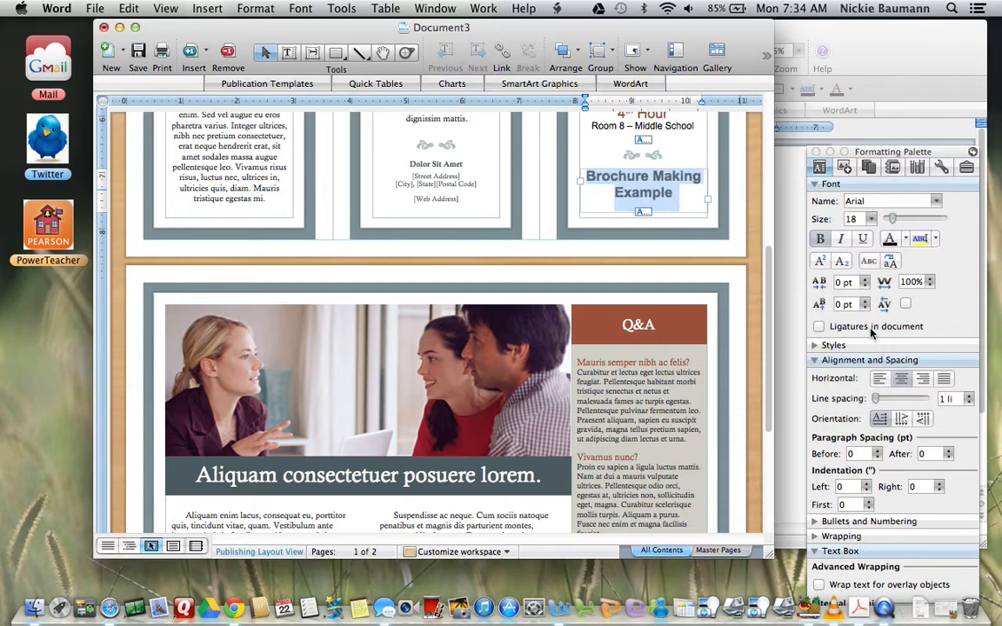
click(673, 157)
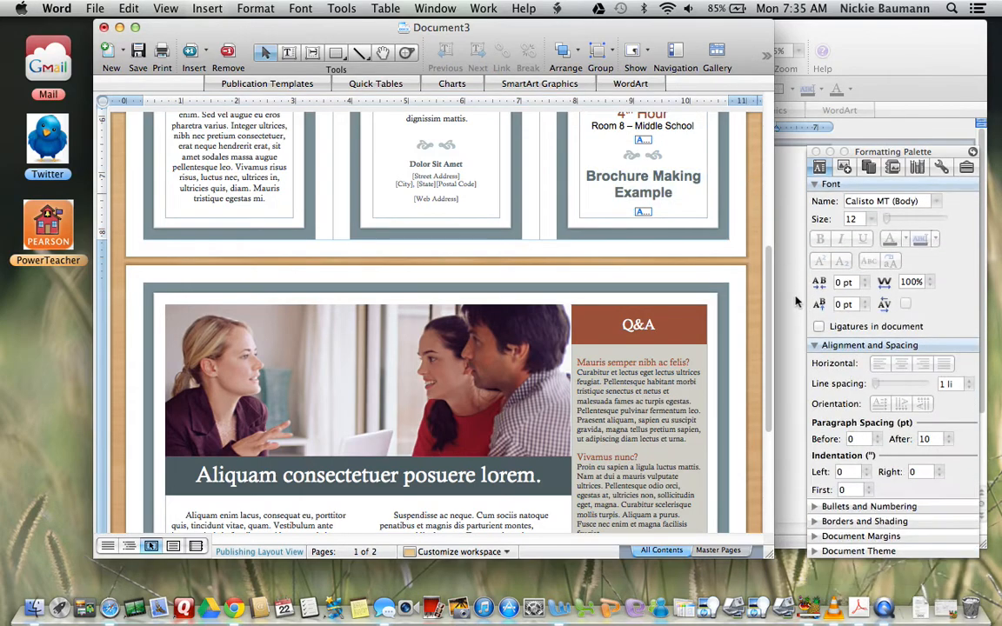
- Replace the middle panel's "Praesent mattis massa non nisi." heading with "Activities"
drag(769, 253, 761, 140)
click(433, 126)
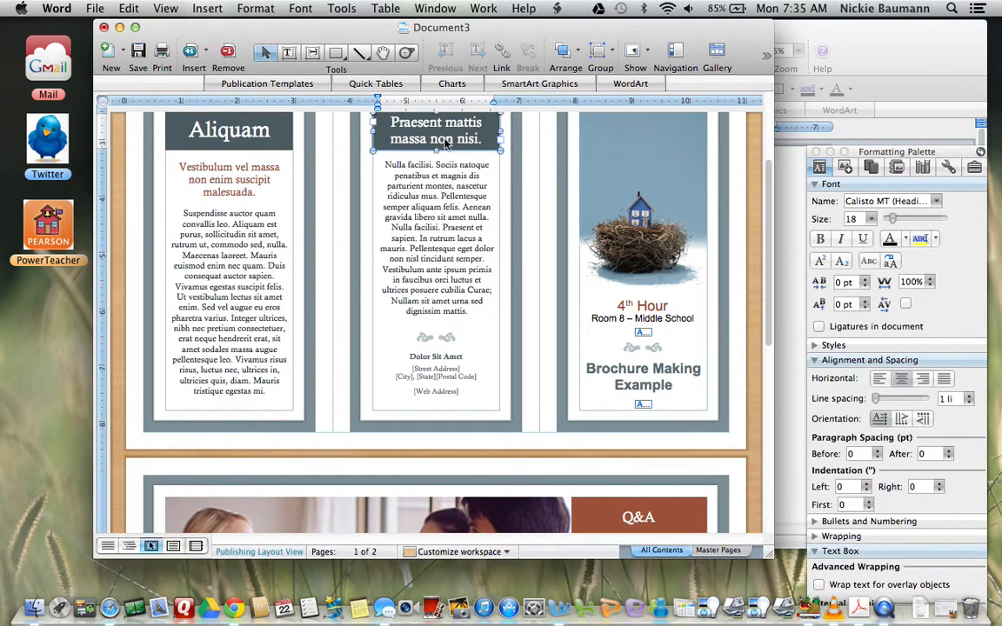
key(Delete)
text(Activities)
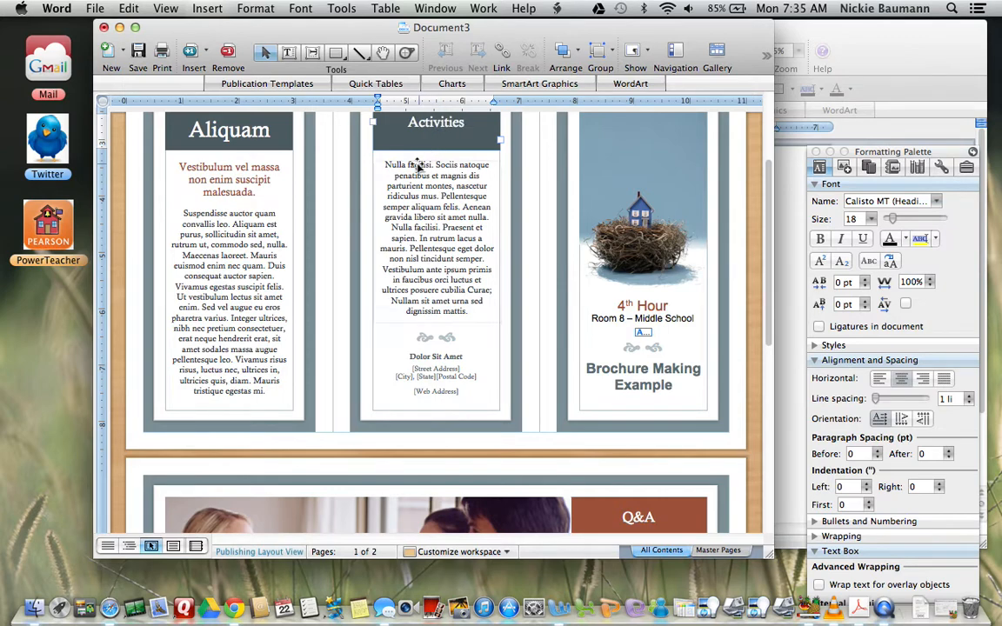
- Set the font of the middle panel's "Activities" heading to Arial
double_click(426, 131)
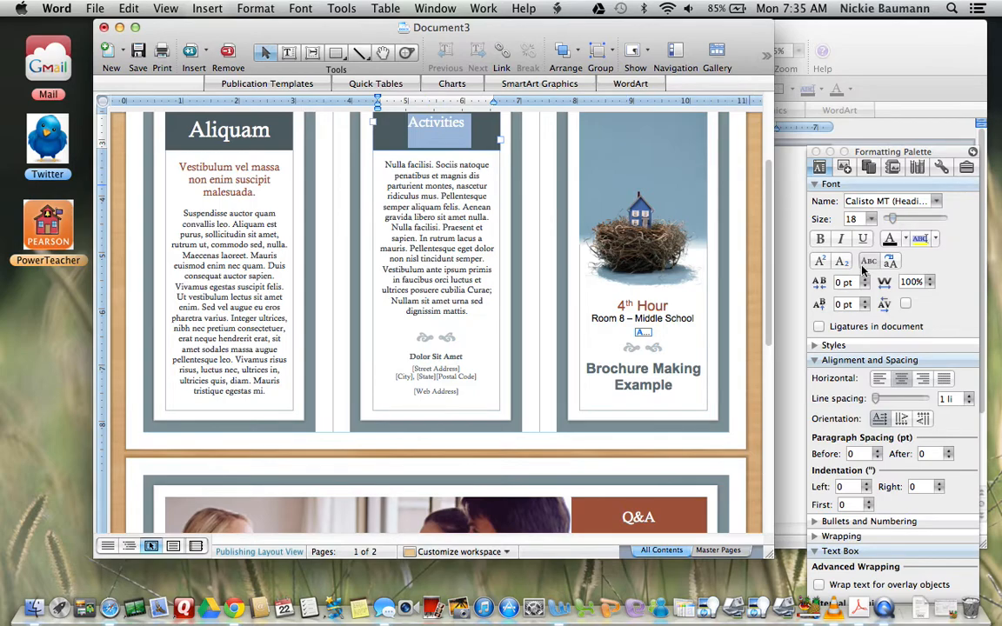
click(936, 201)
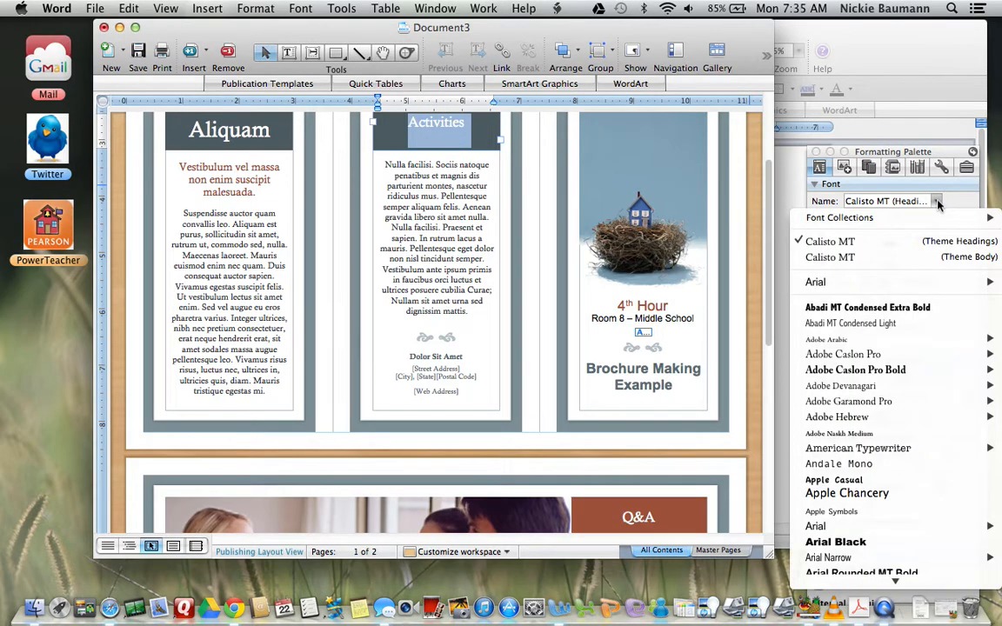
click(818, 282)
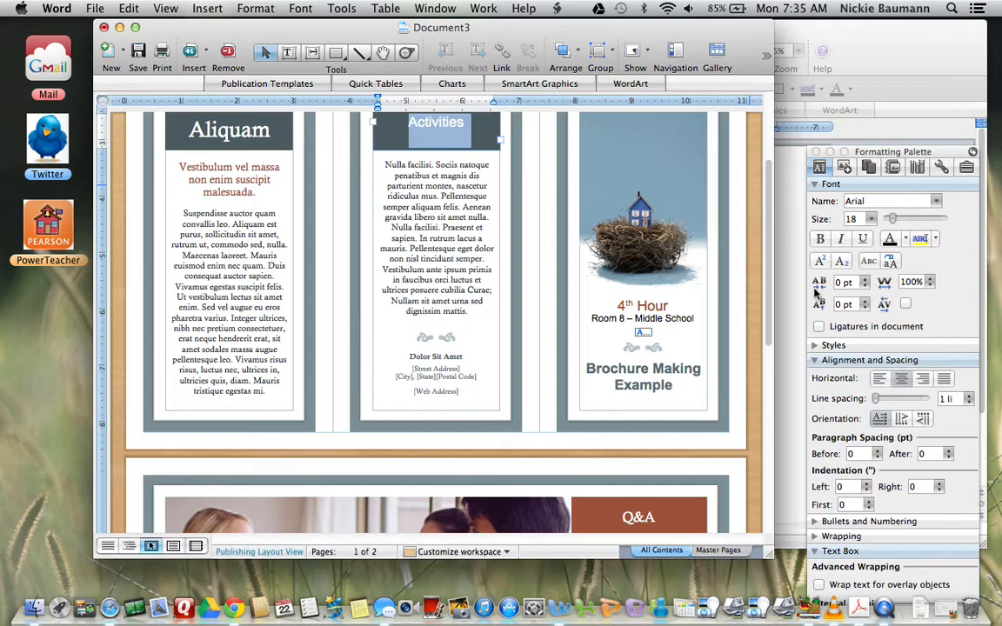
- Clear the placeholder body text under "Activities" and start a bulleted list there with solid round bullets
click(450, 180)
key(BackSpace)
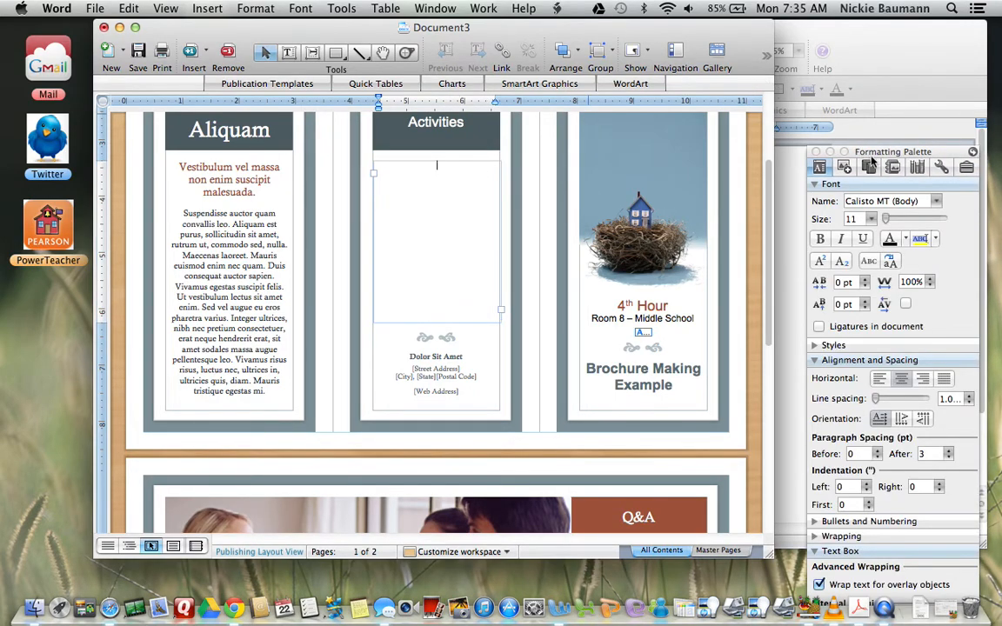
drag(874, 157, 836, 27)
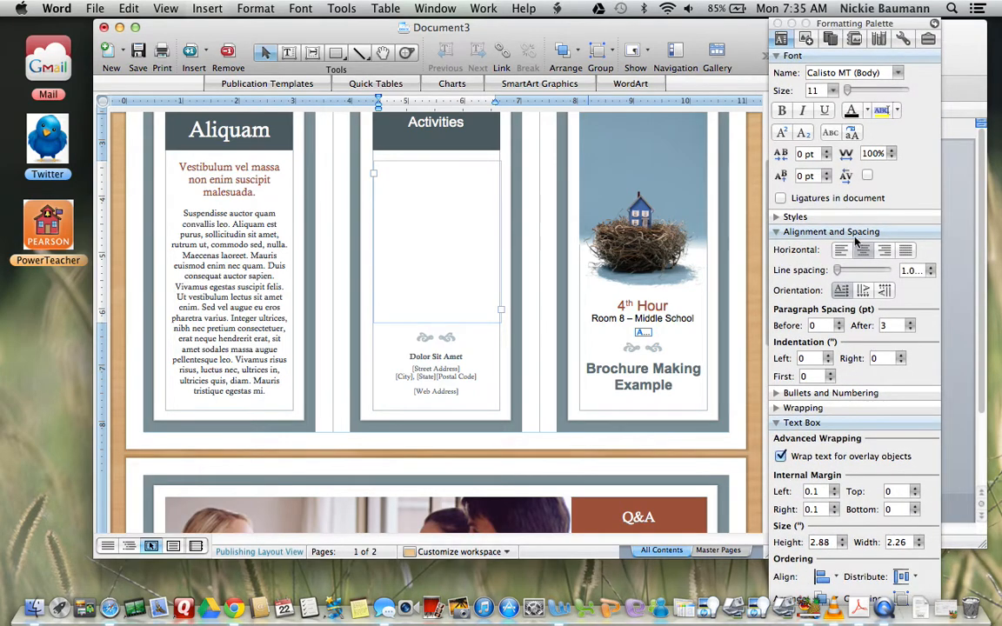
click(804, 393)
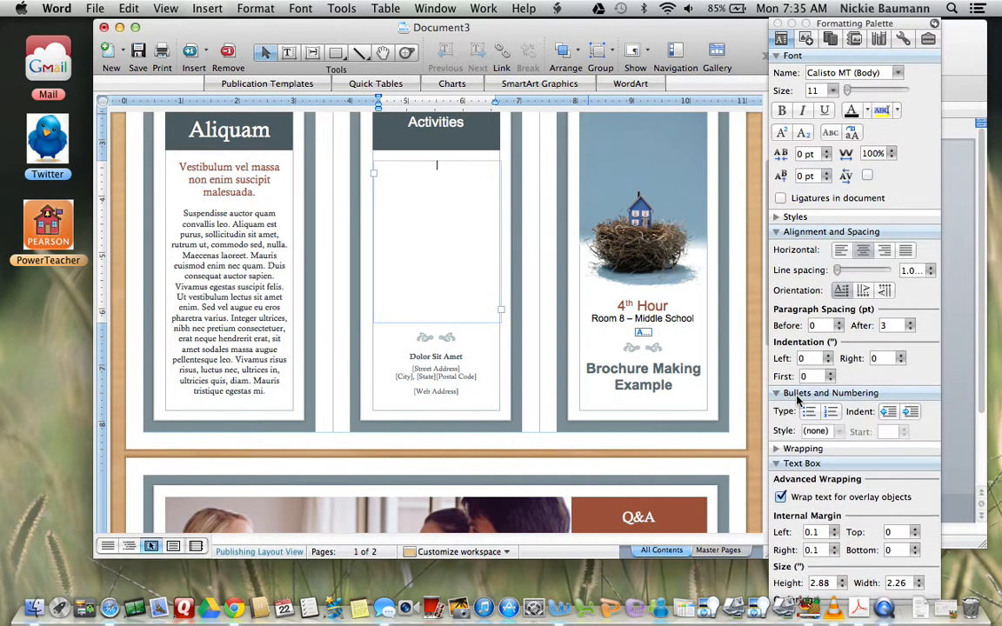
click(807, 413)
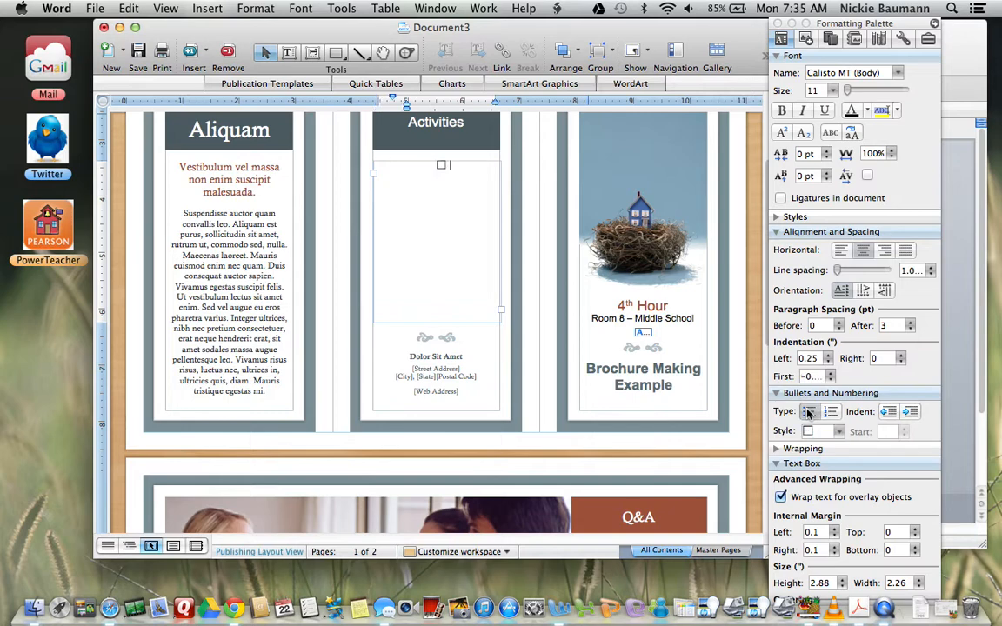
click(838, 431)
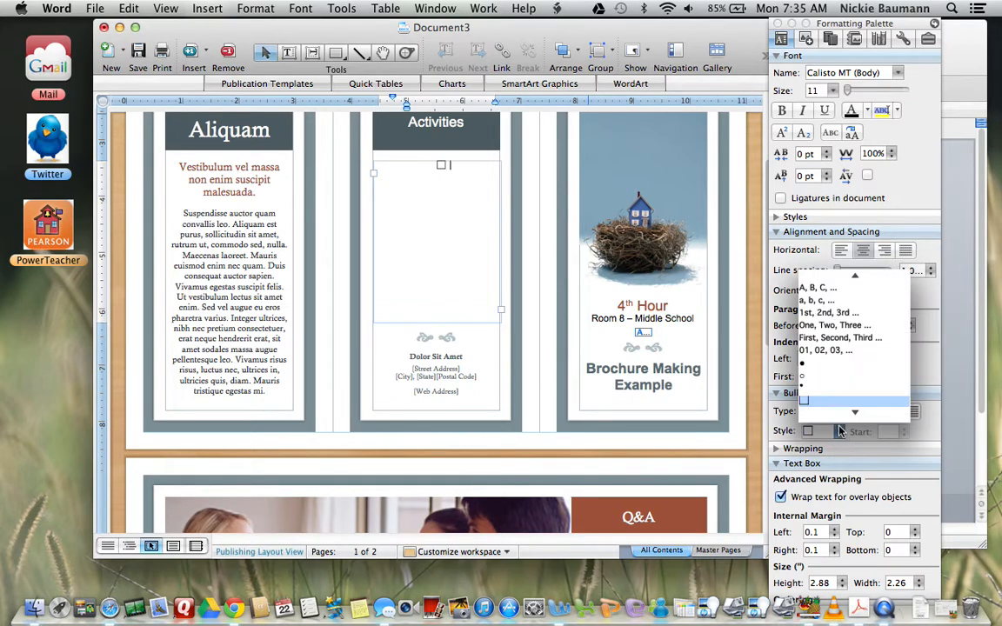
click(818, 352)
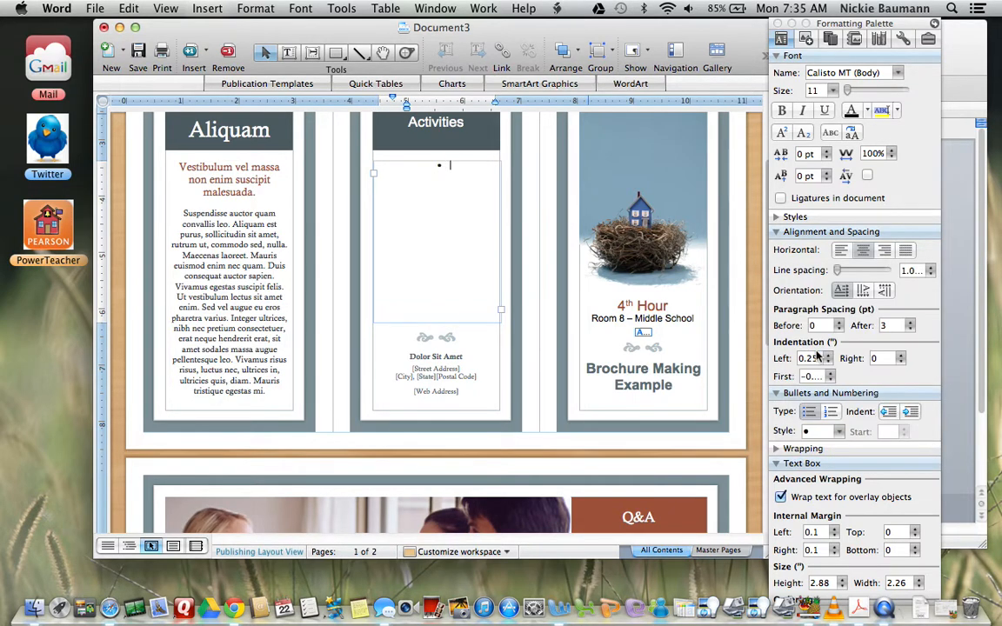
- Enter "Mavis 21: Typing", "GarageBand" and "File Sharing" as the first three bullets under "Activities"
text(Mavis 21: Typing)
key(Return)
text(Gara)
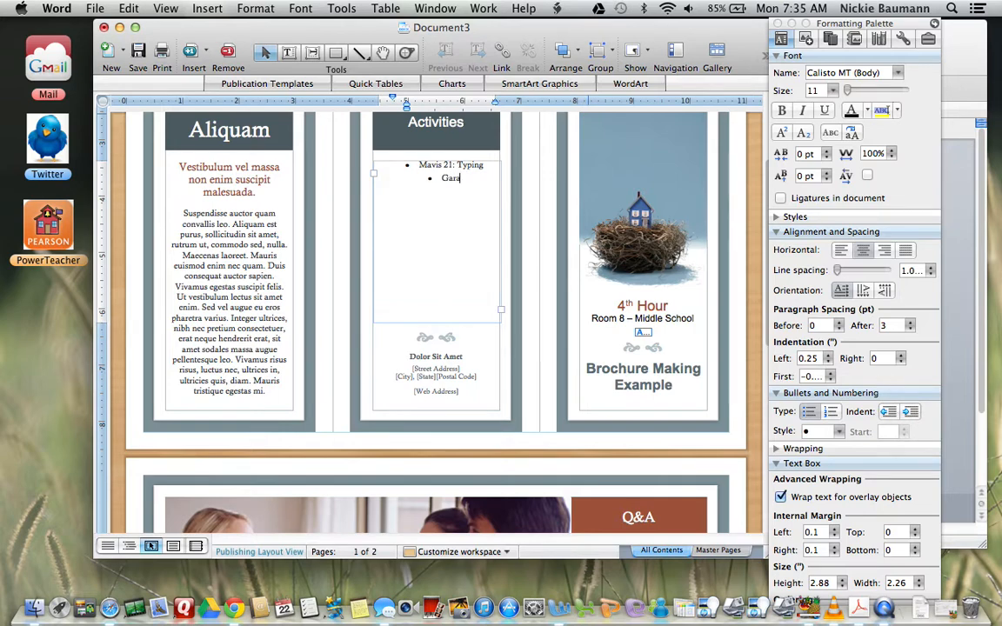
text(geBand)
key(Return)
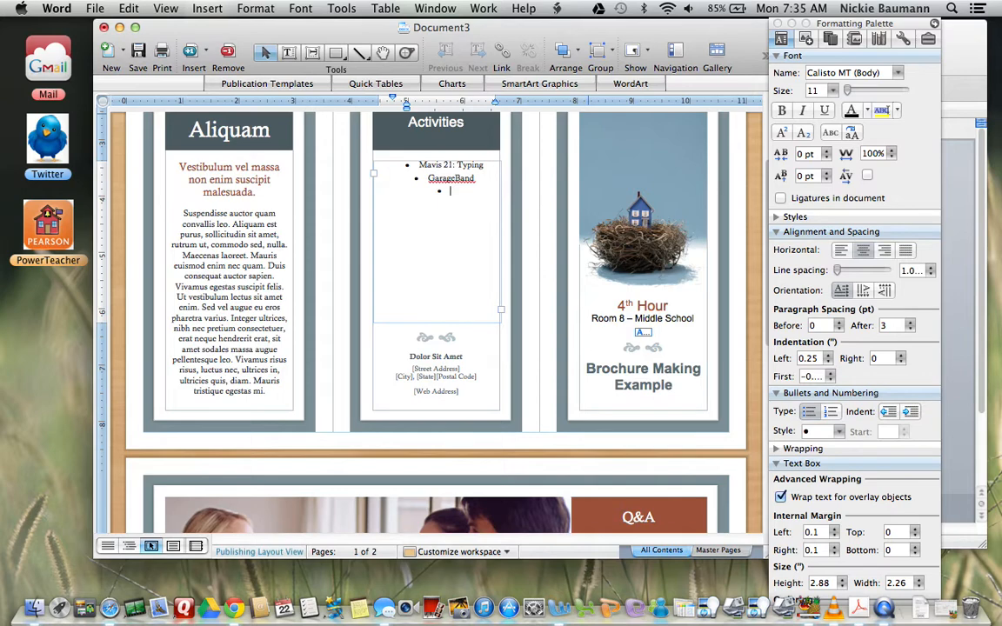
text(File Shar)
text(ing)
- Add the bullets "Google Docs, Presentations & Spreadsheets" and "MS Word" to the end of the Activities list
text(oogle)
text( Do)
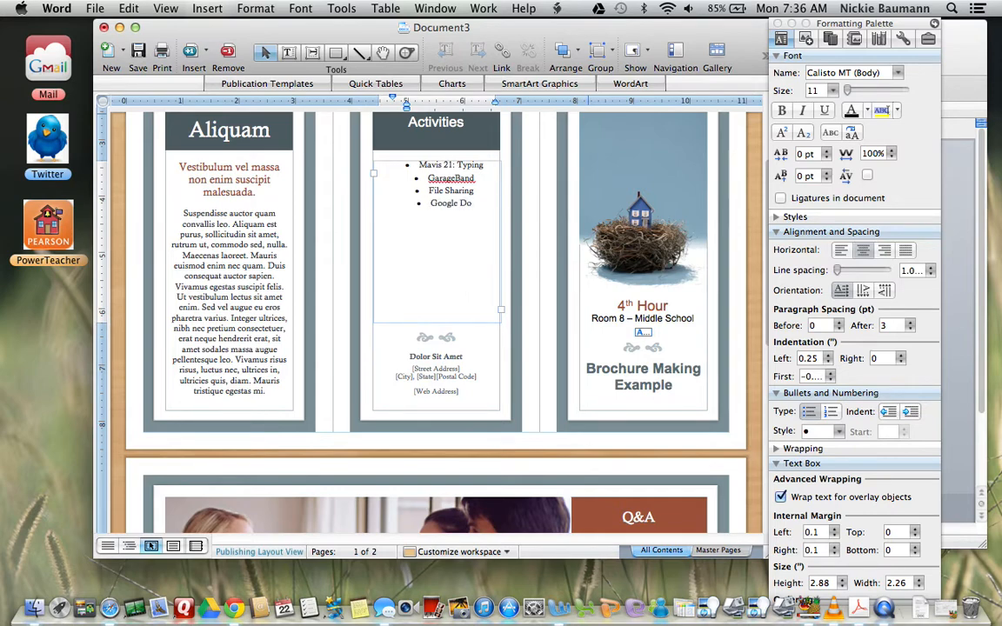
text(cs &)
key(BackSpace)
key(BackSpace)
text(, Presn)
key(BackSpace)
text(entations &)
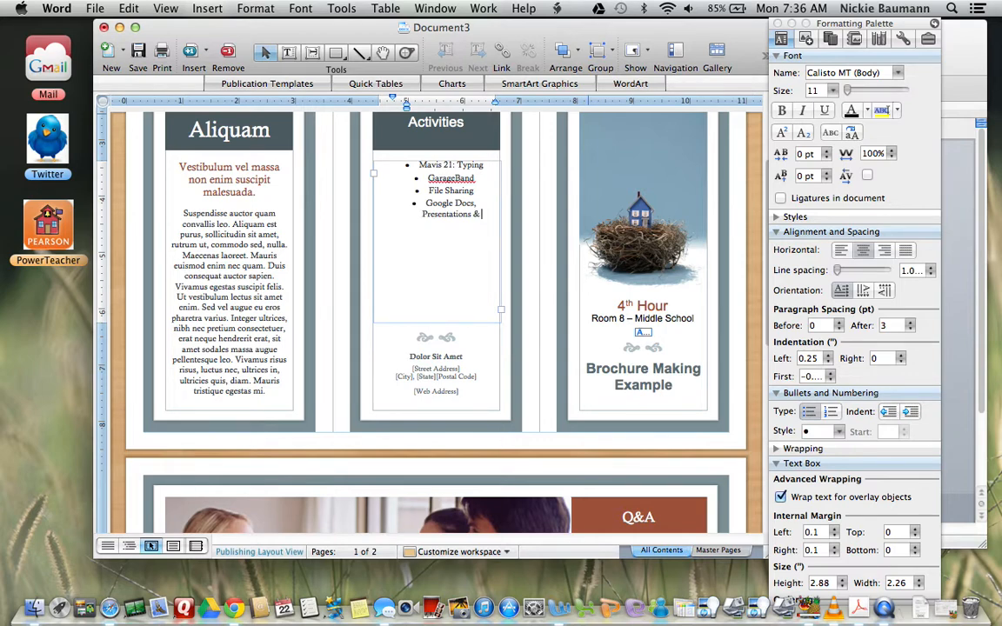
text( Spreadshe)
text(ets)
text(MS Word)
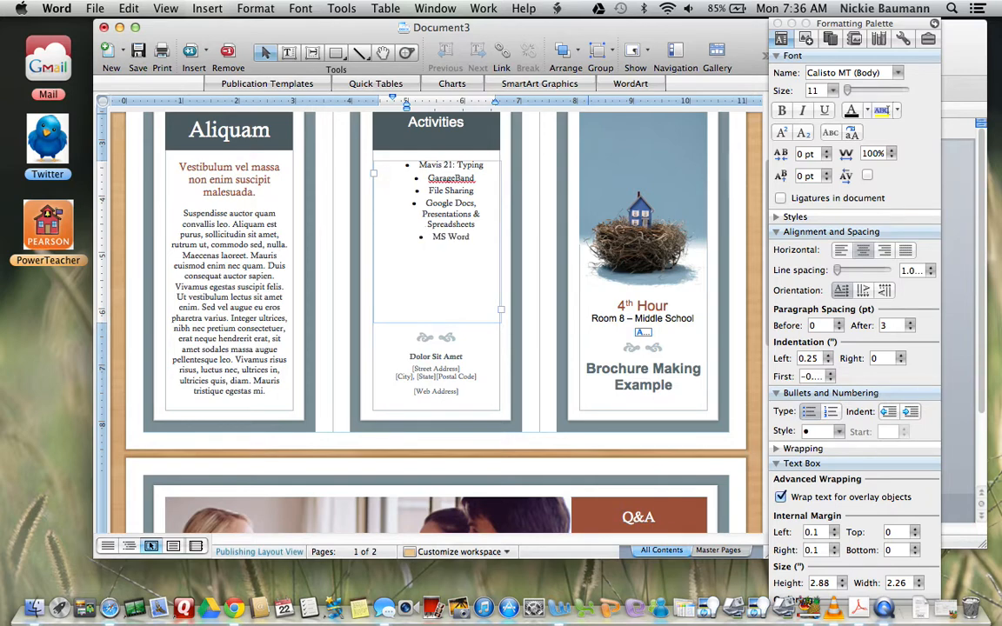